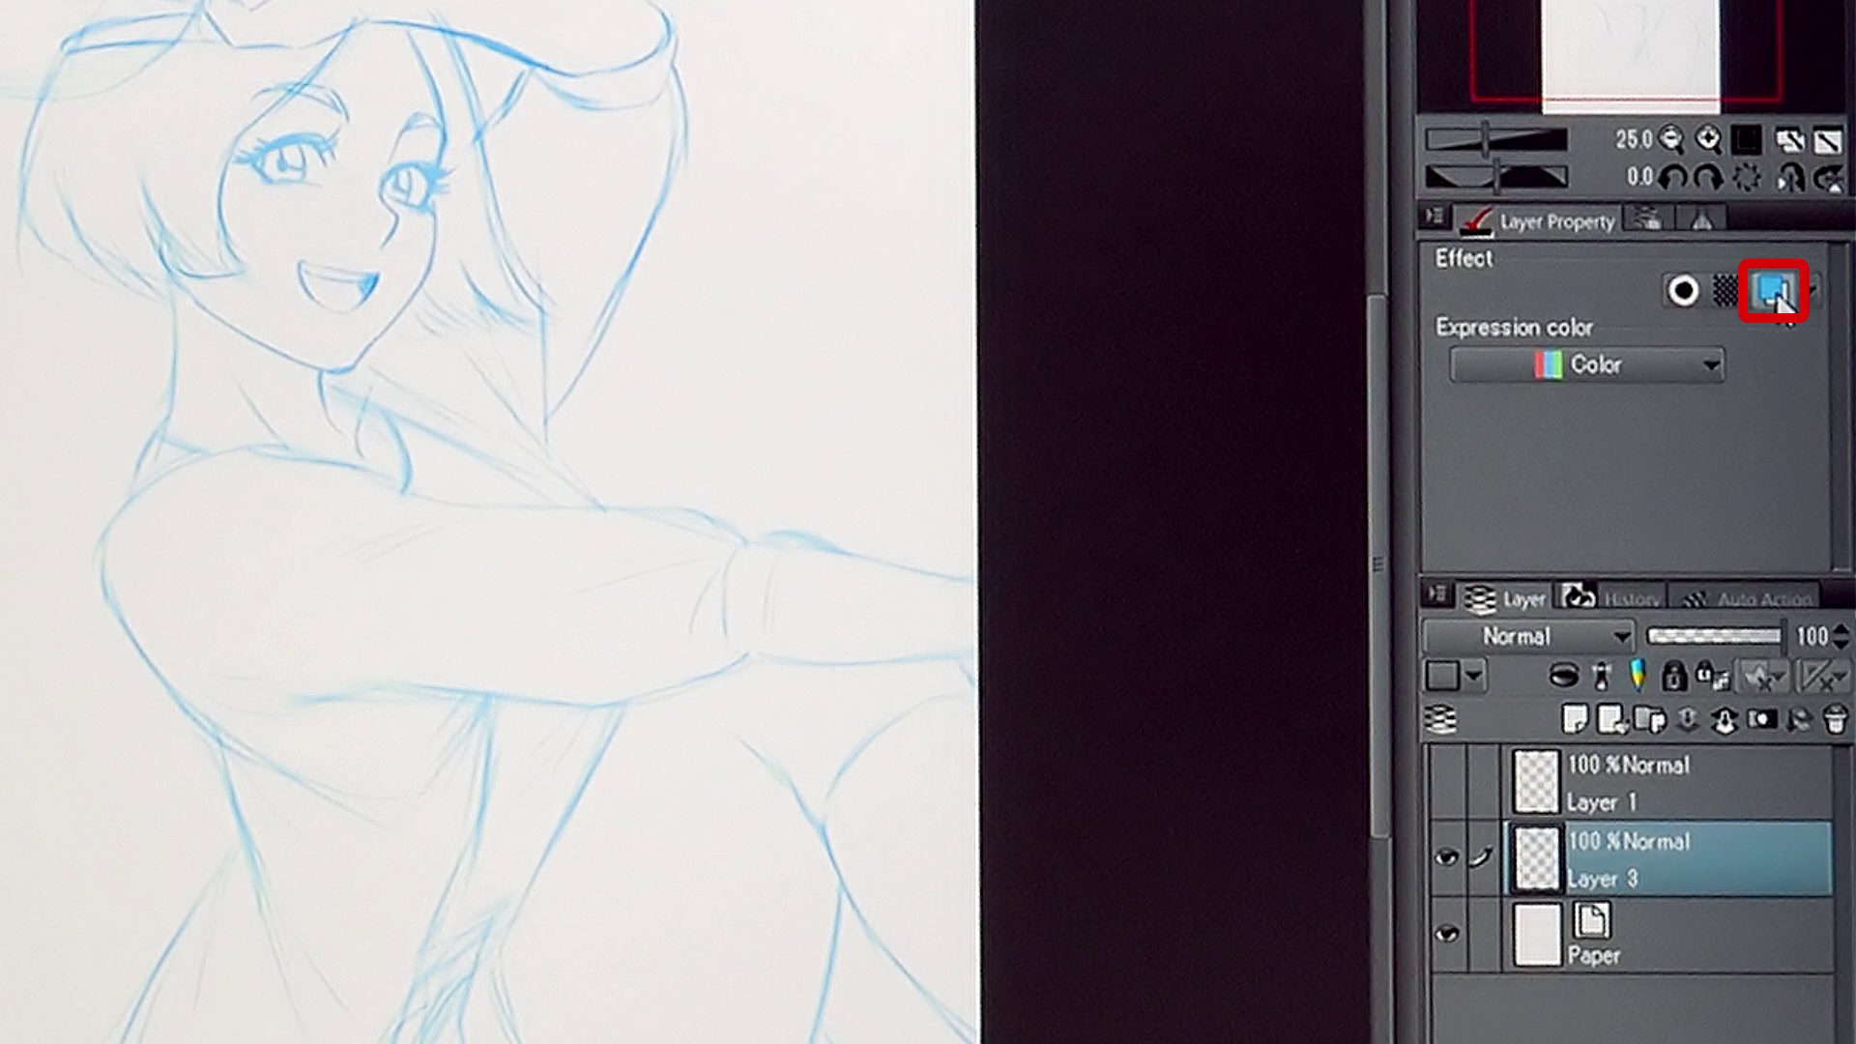
- Turn on the layer color effect for Layer 3 and set its color to dark purple, hex 45136D
click(1774, 290)
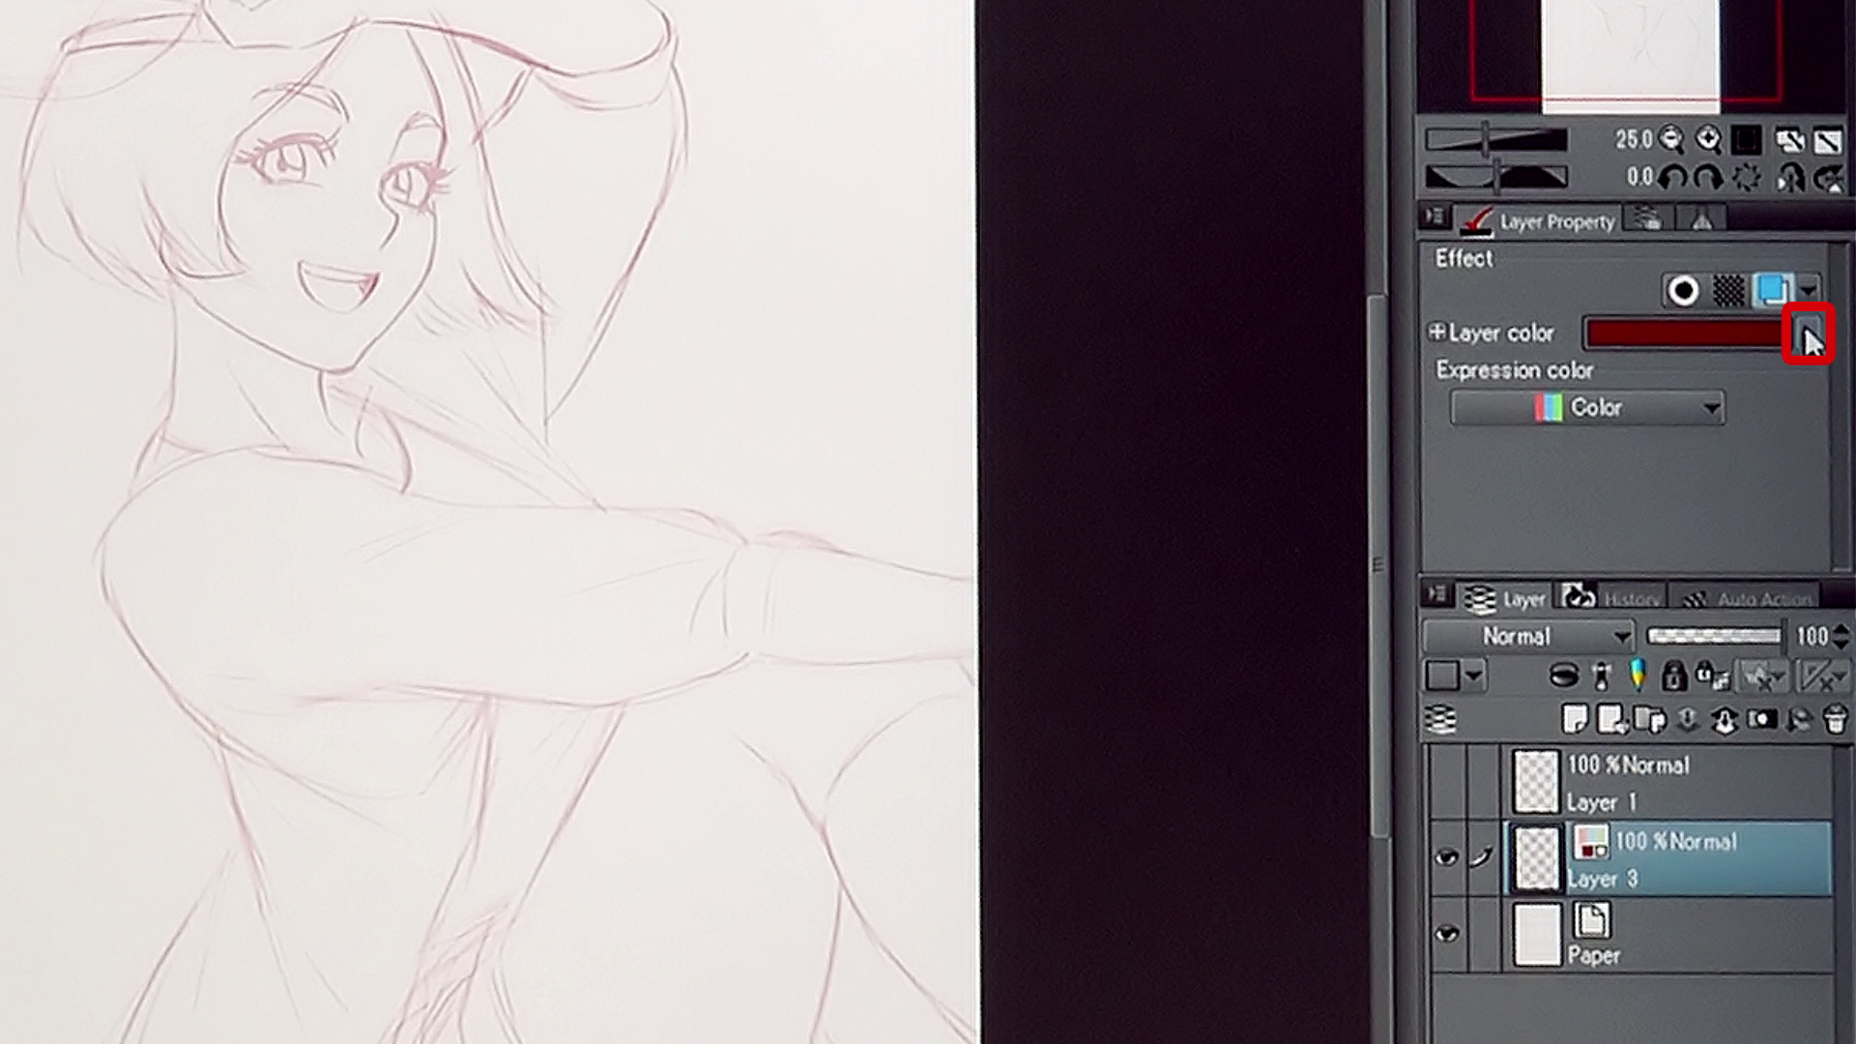
click(1808, 338)
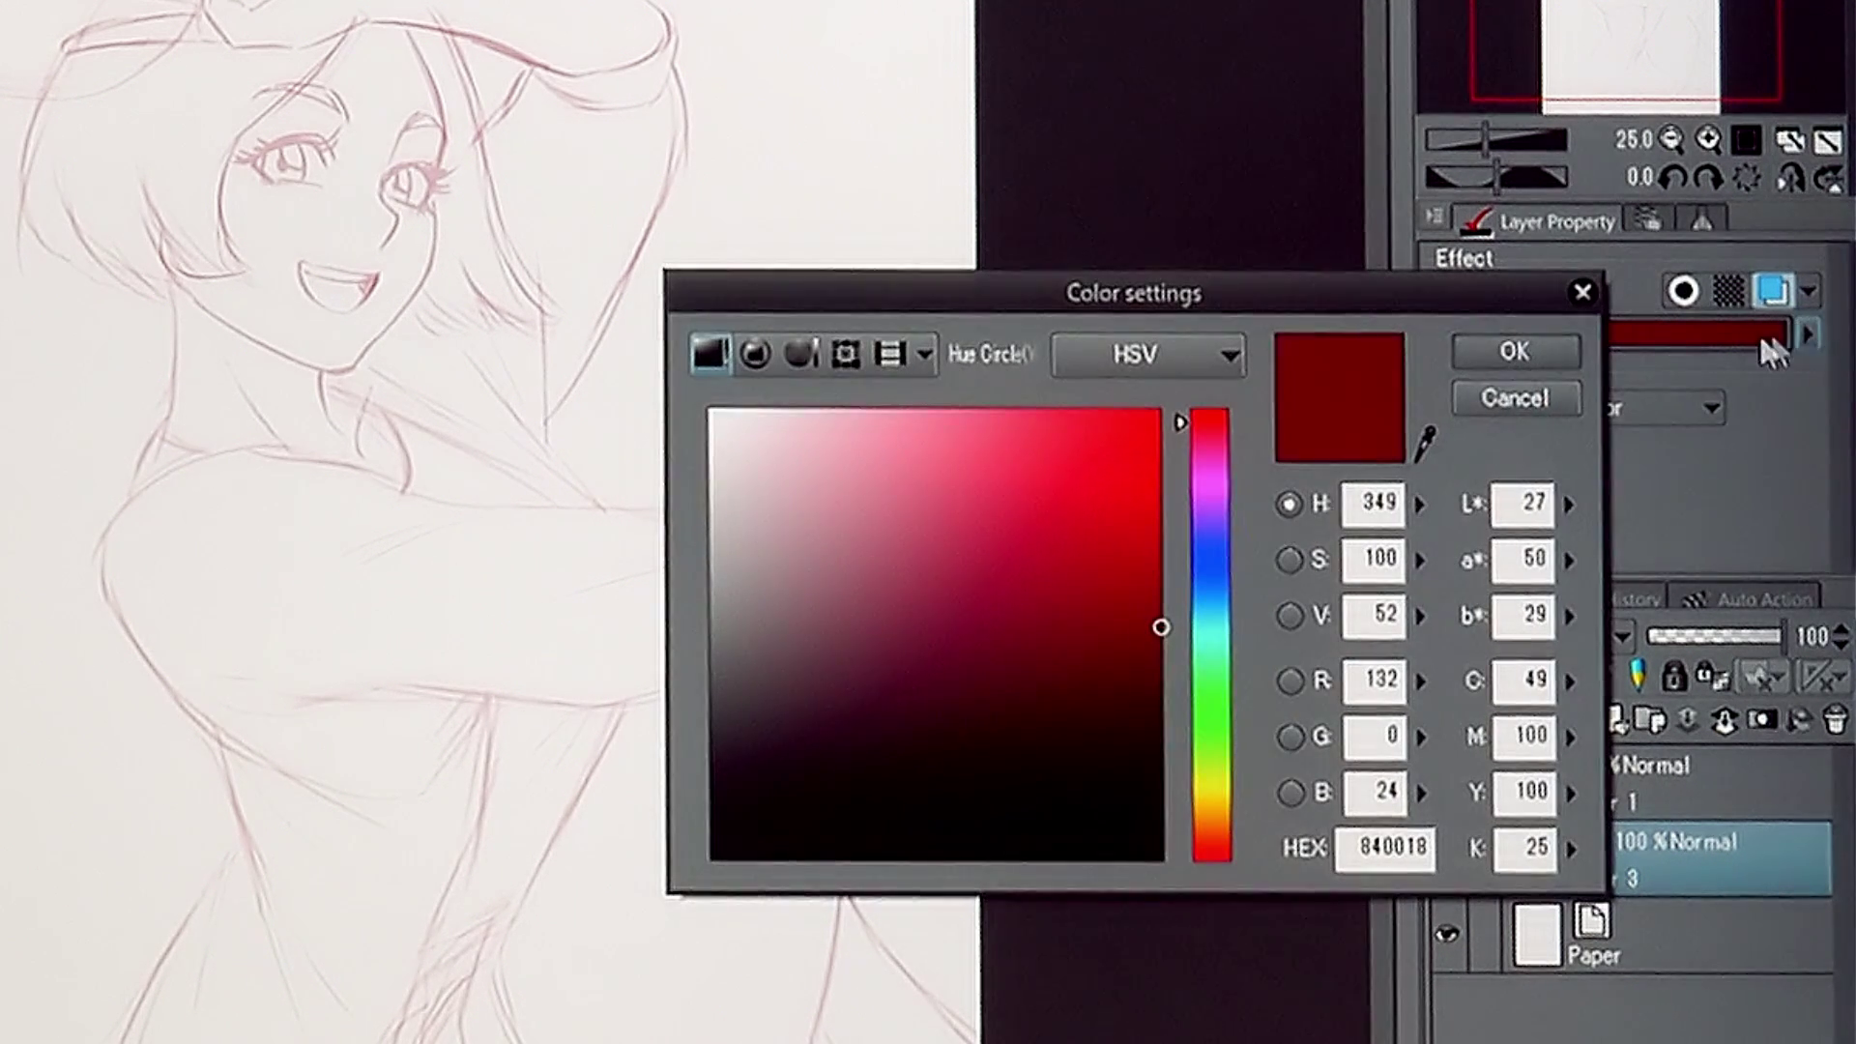
click(1206, 517)
drag(1139, 602, 1079, 667)
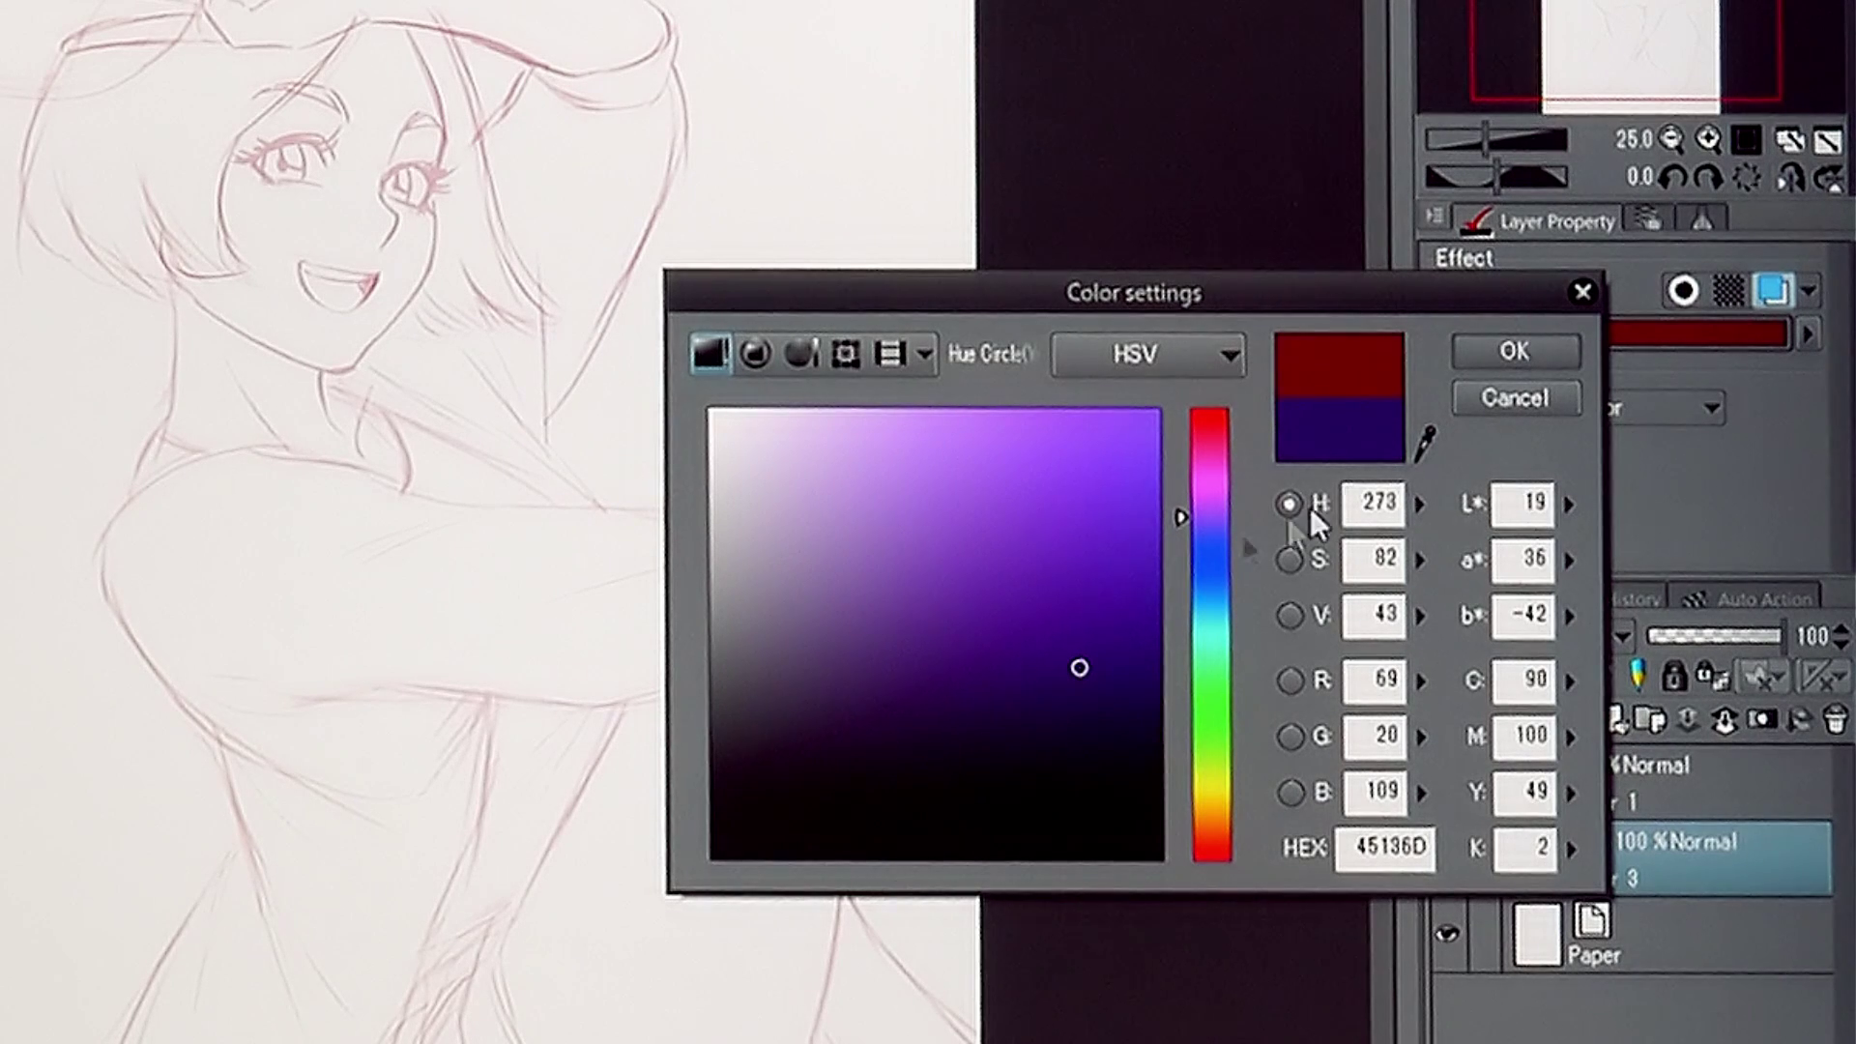
click(1512, 355)
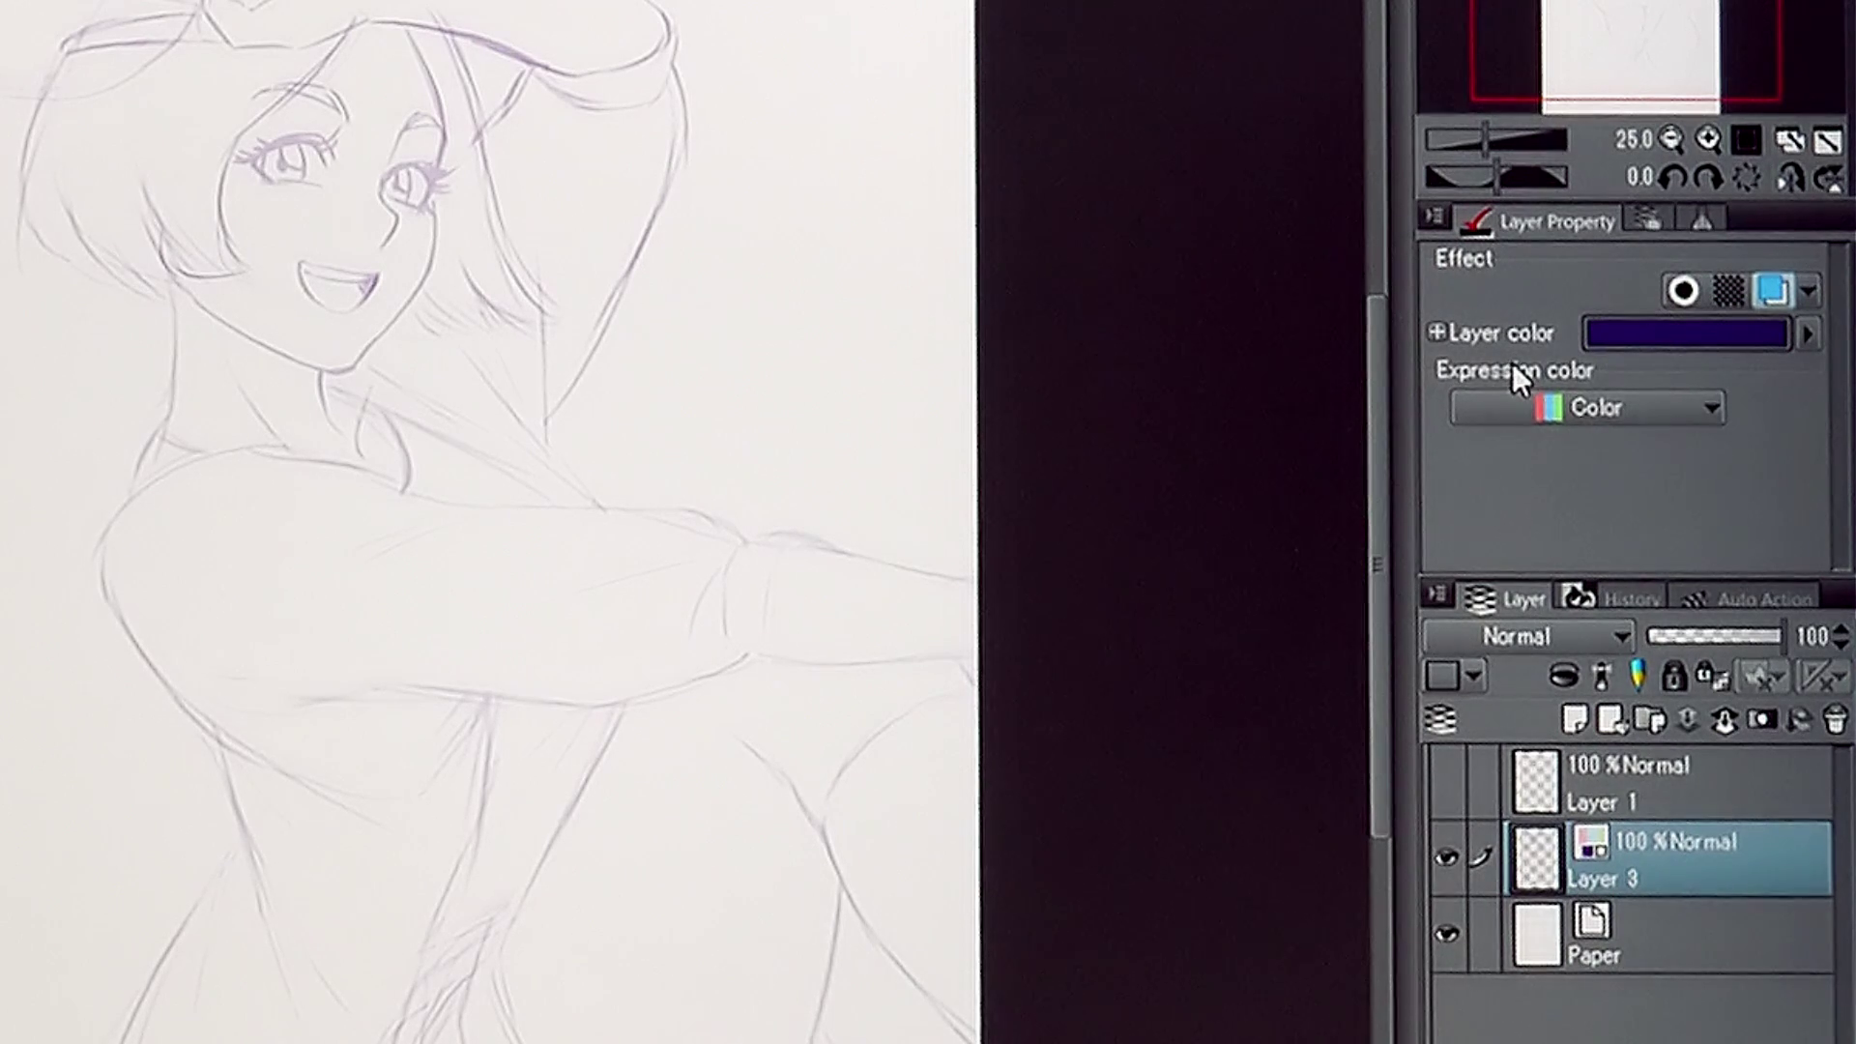
- Try a red layer color with hue 19, saturation 100 and value 76 on Layer 3, and turn the effect off
click(1740, 333)
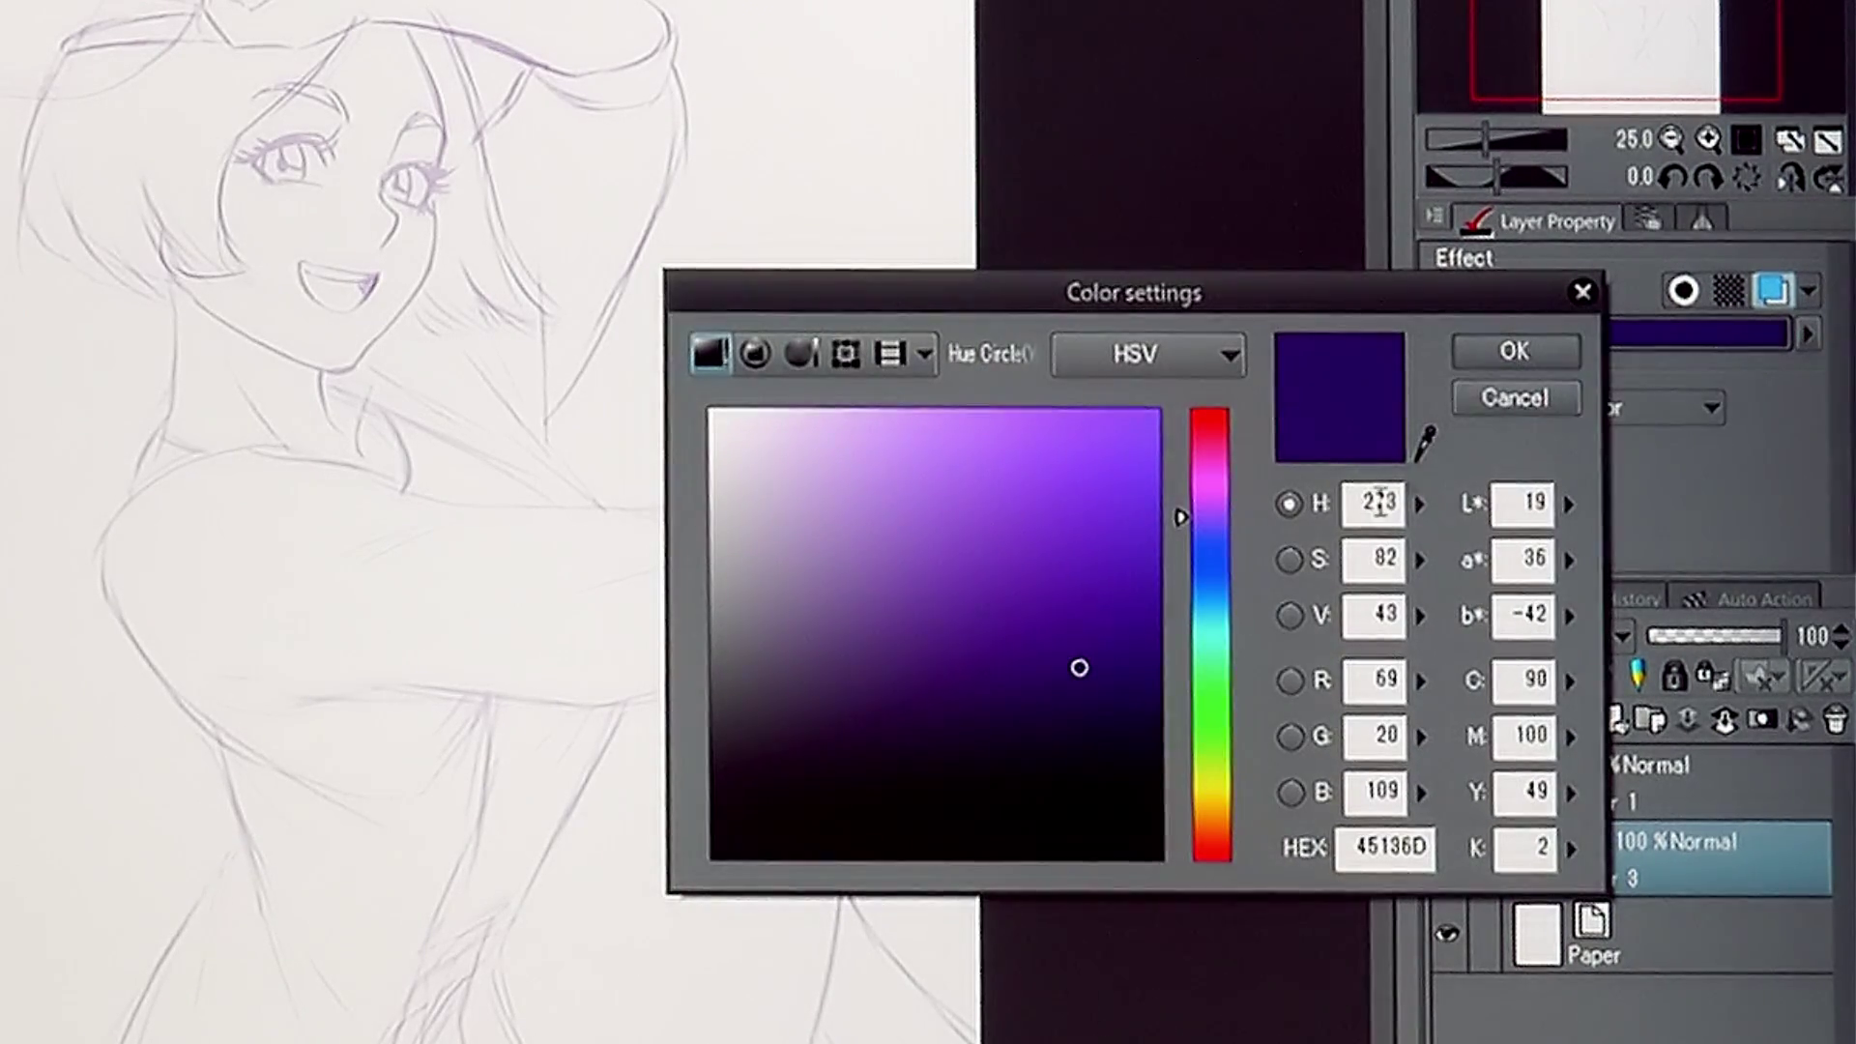
drag(1214, 762, 1214, 833)
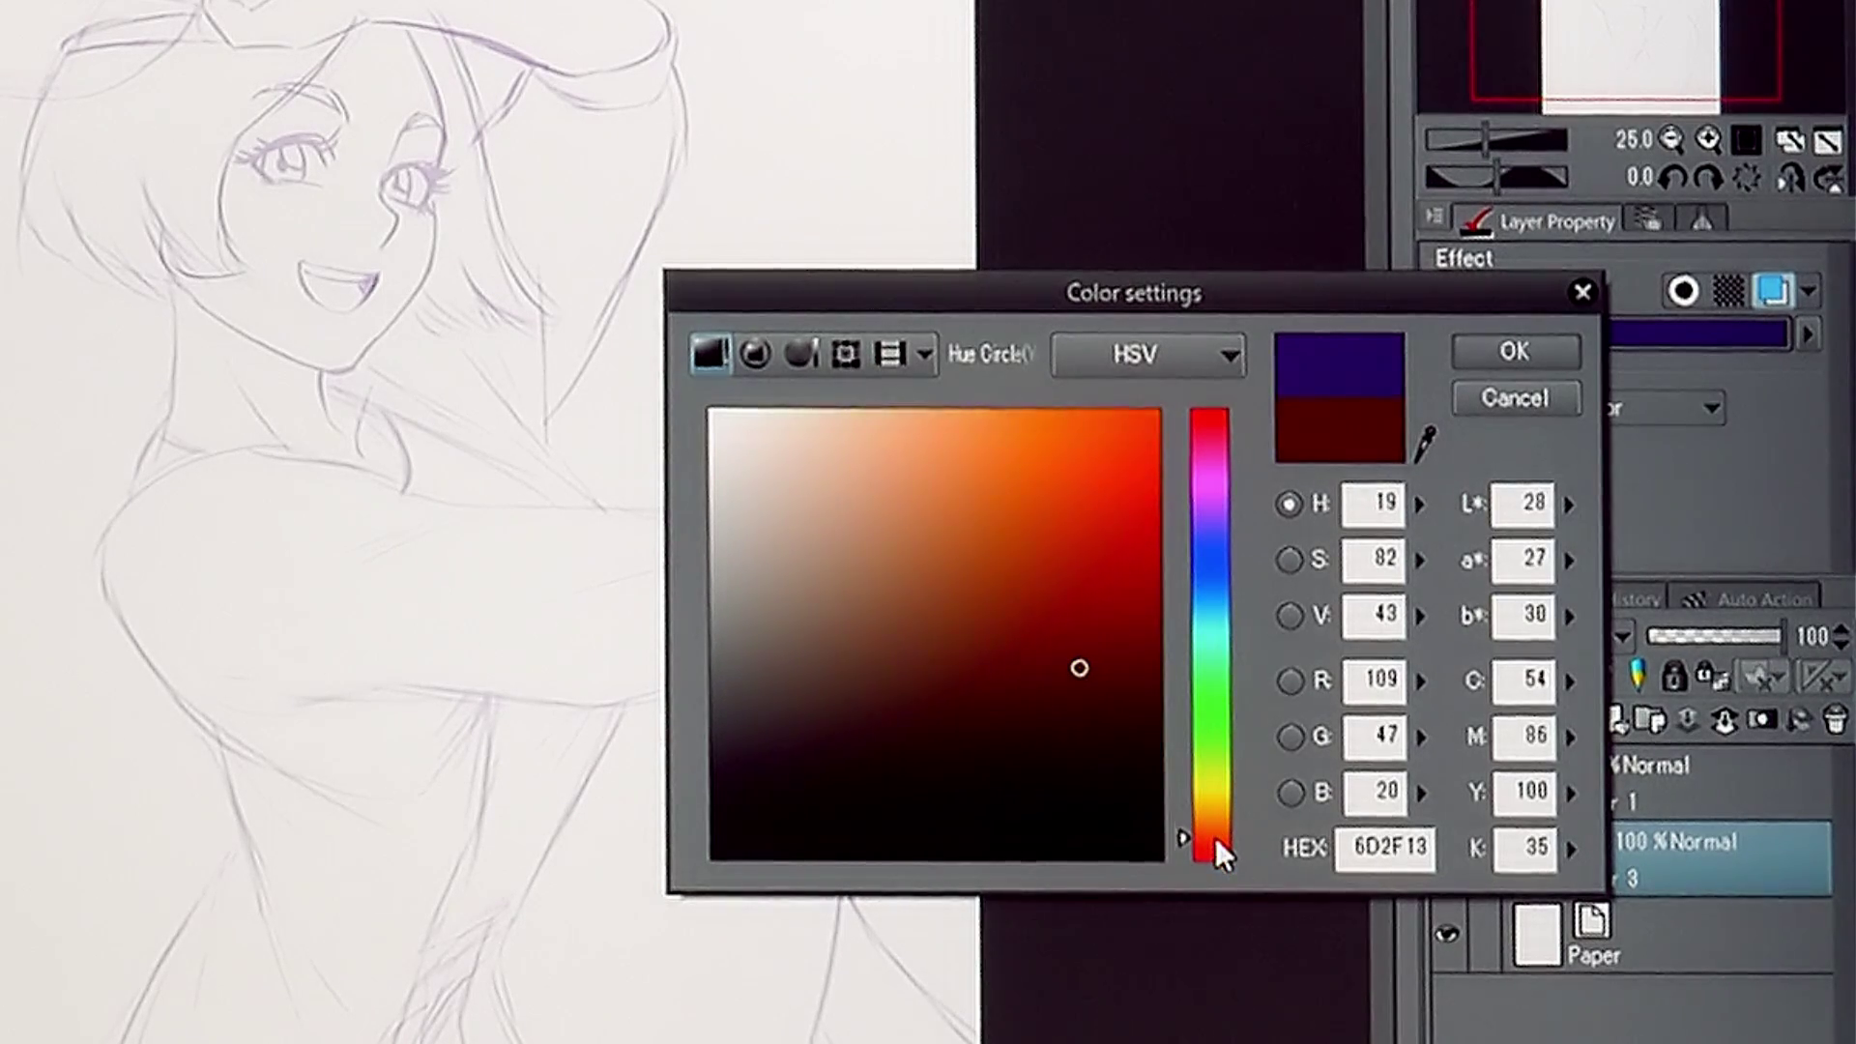
drag(1156, 546, 1160, 518)
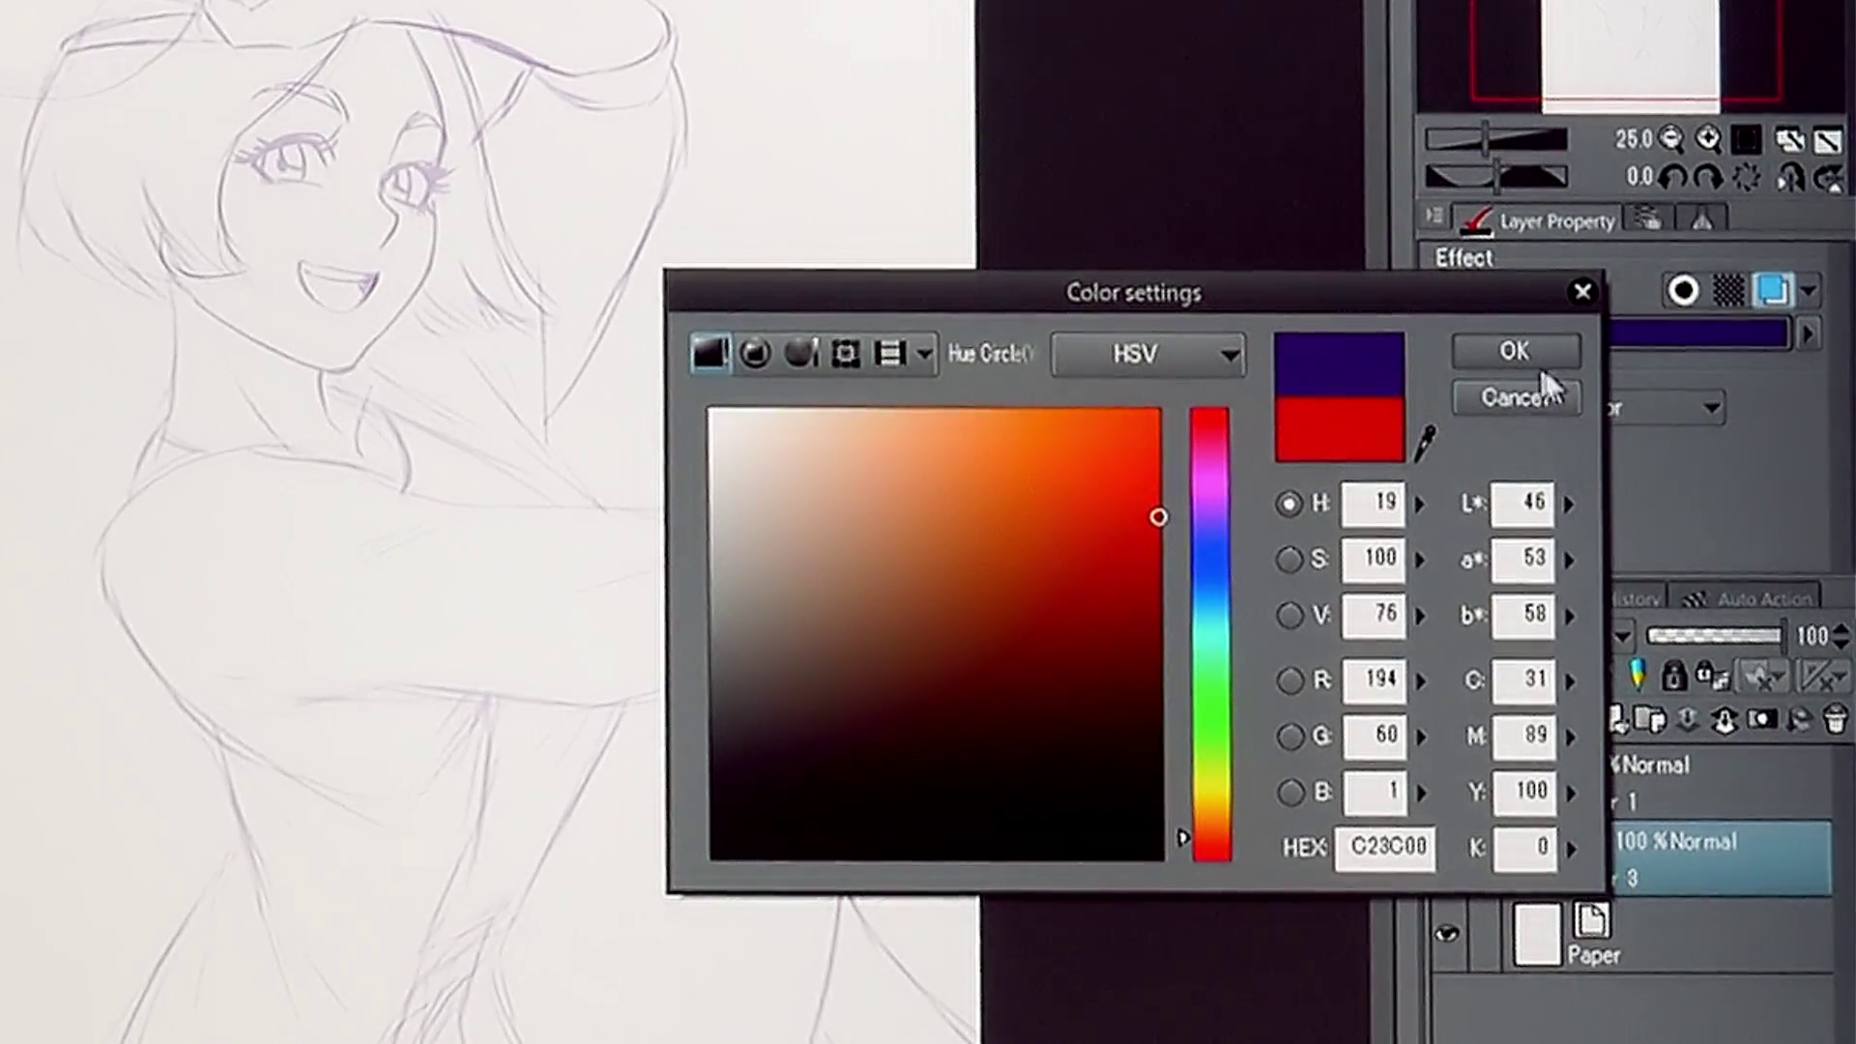
click(1515, 351)
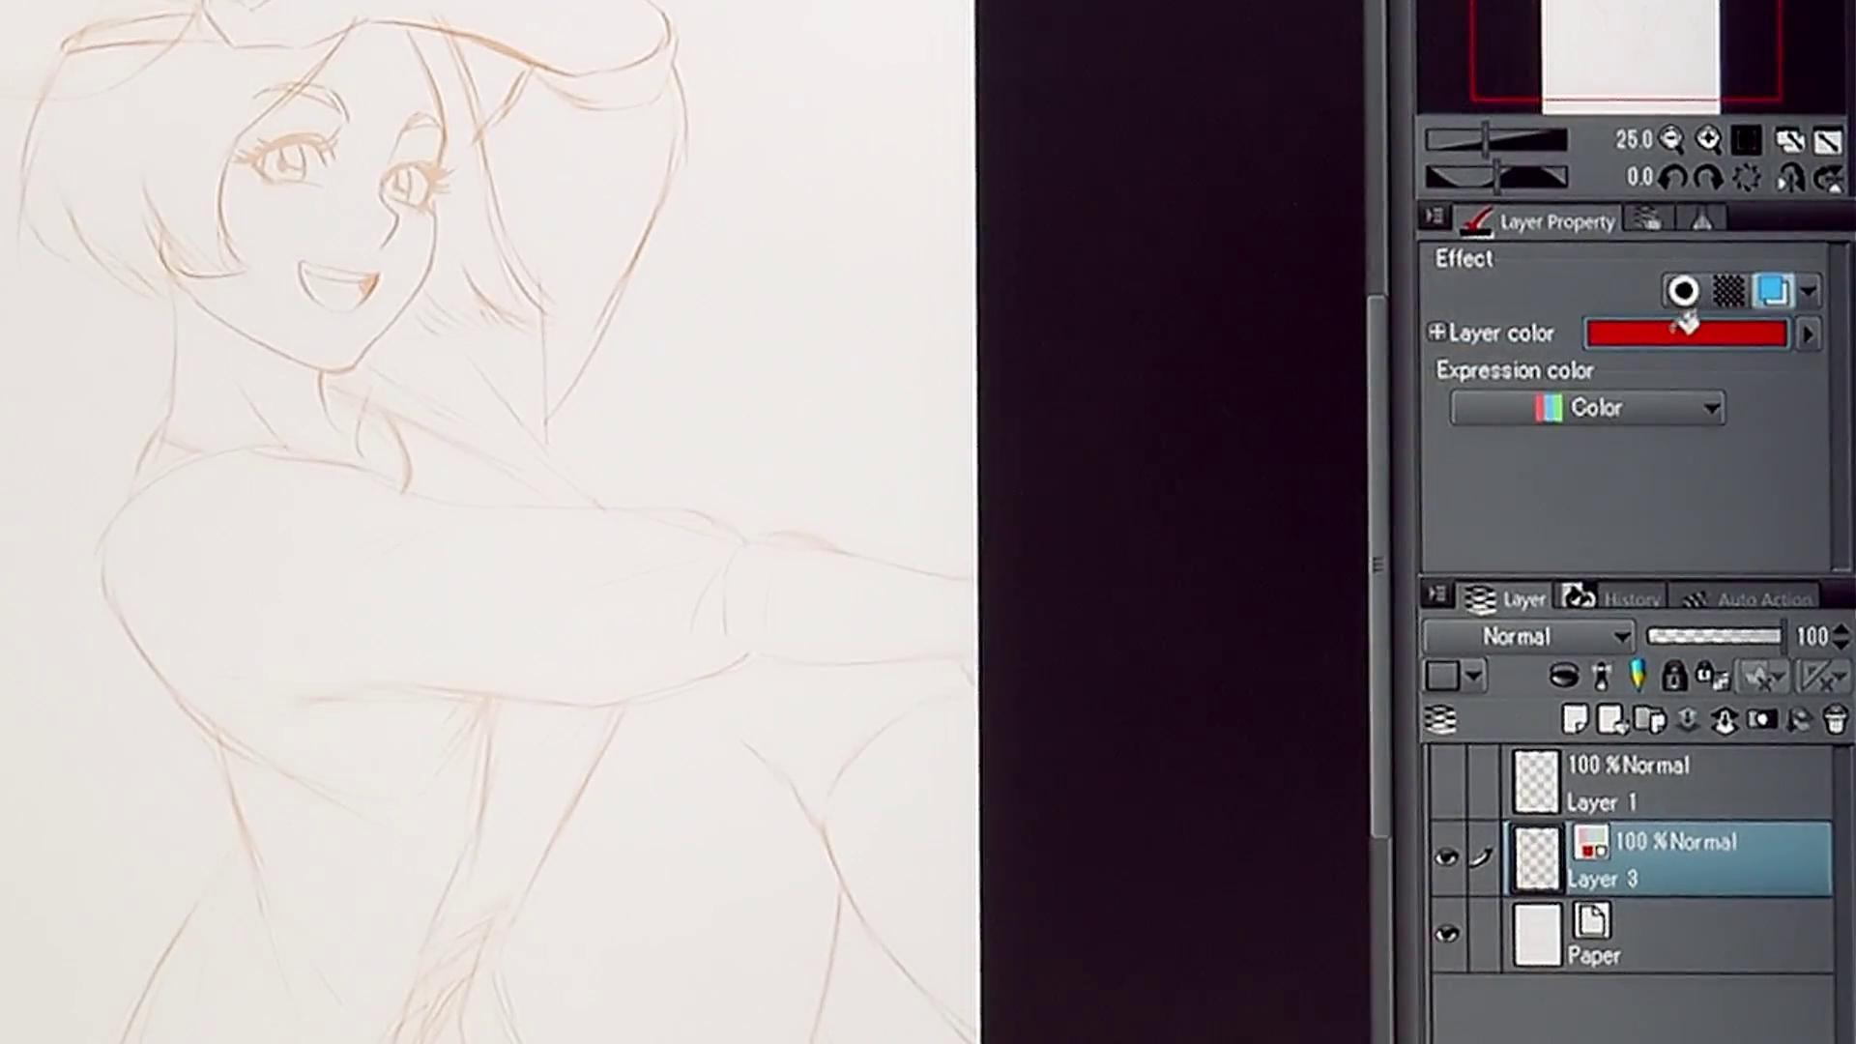
click(1777, 290)
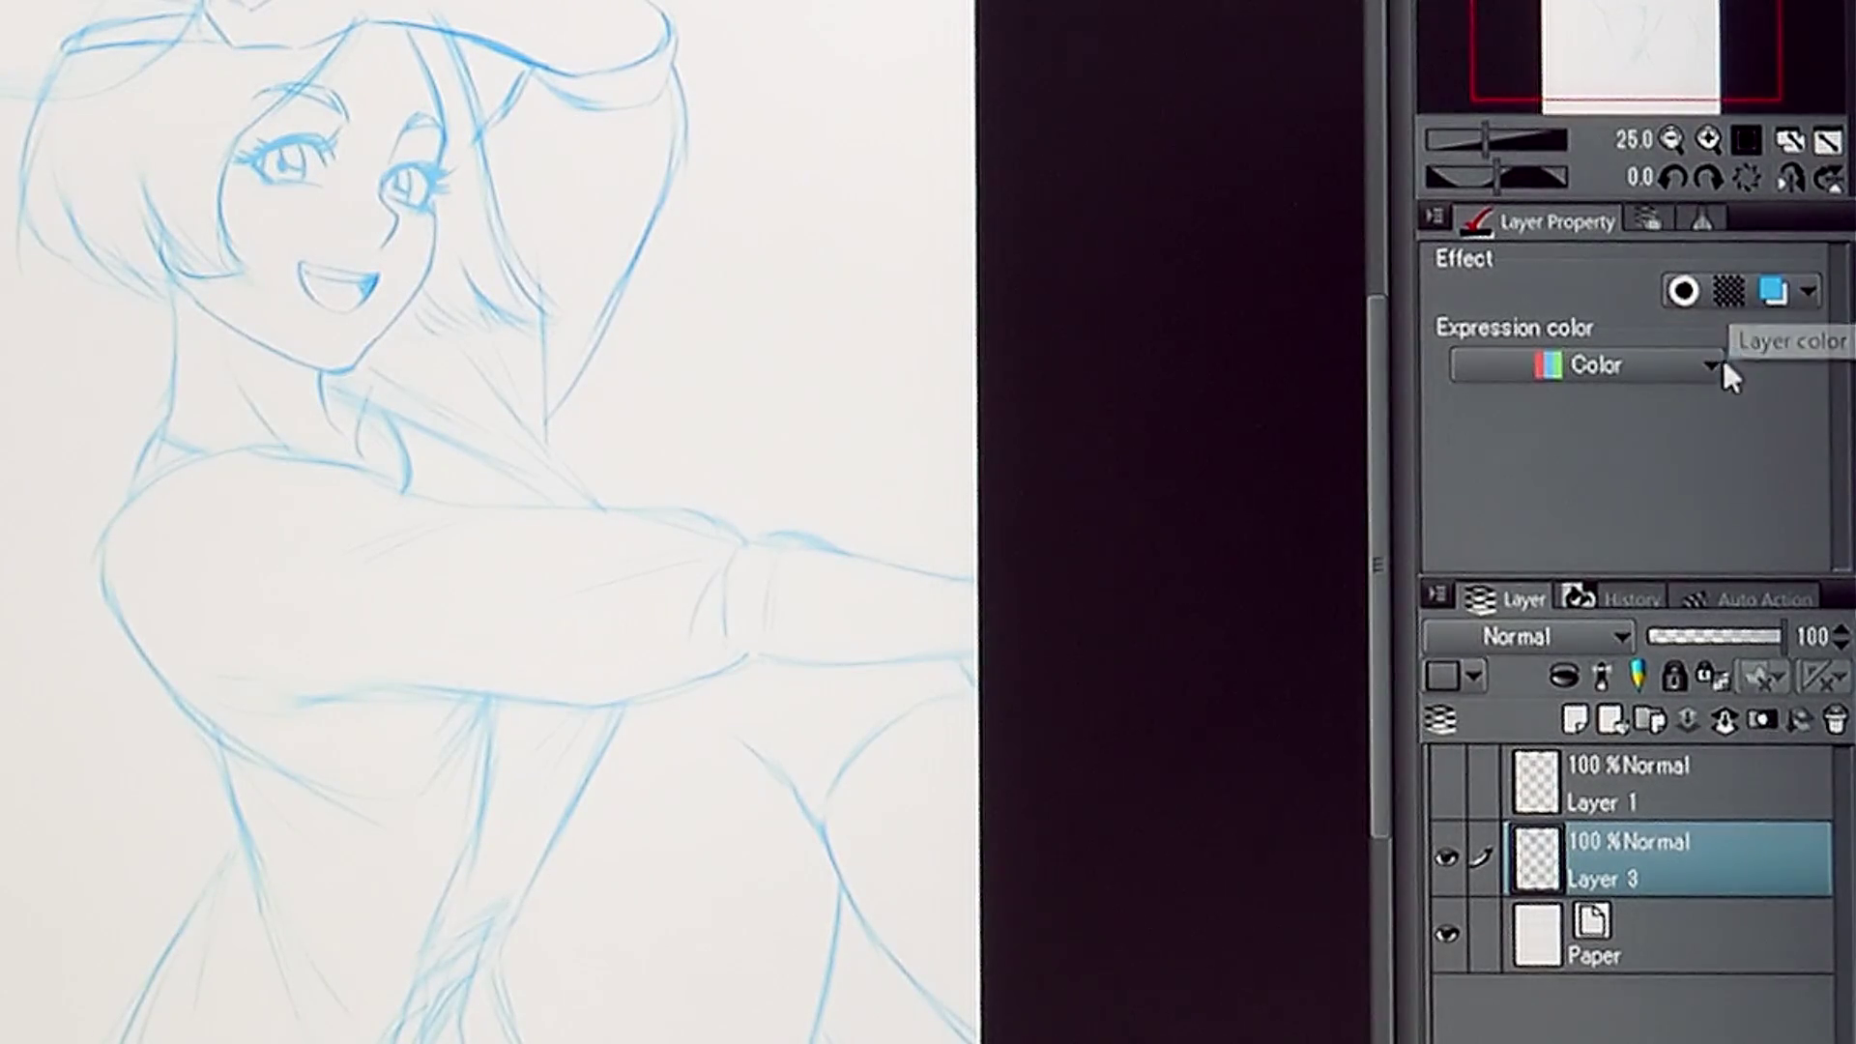
- Lower the opacity of sketch Layer 3 to 59% and add a new raster layer above it
click(1779, 636)
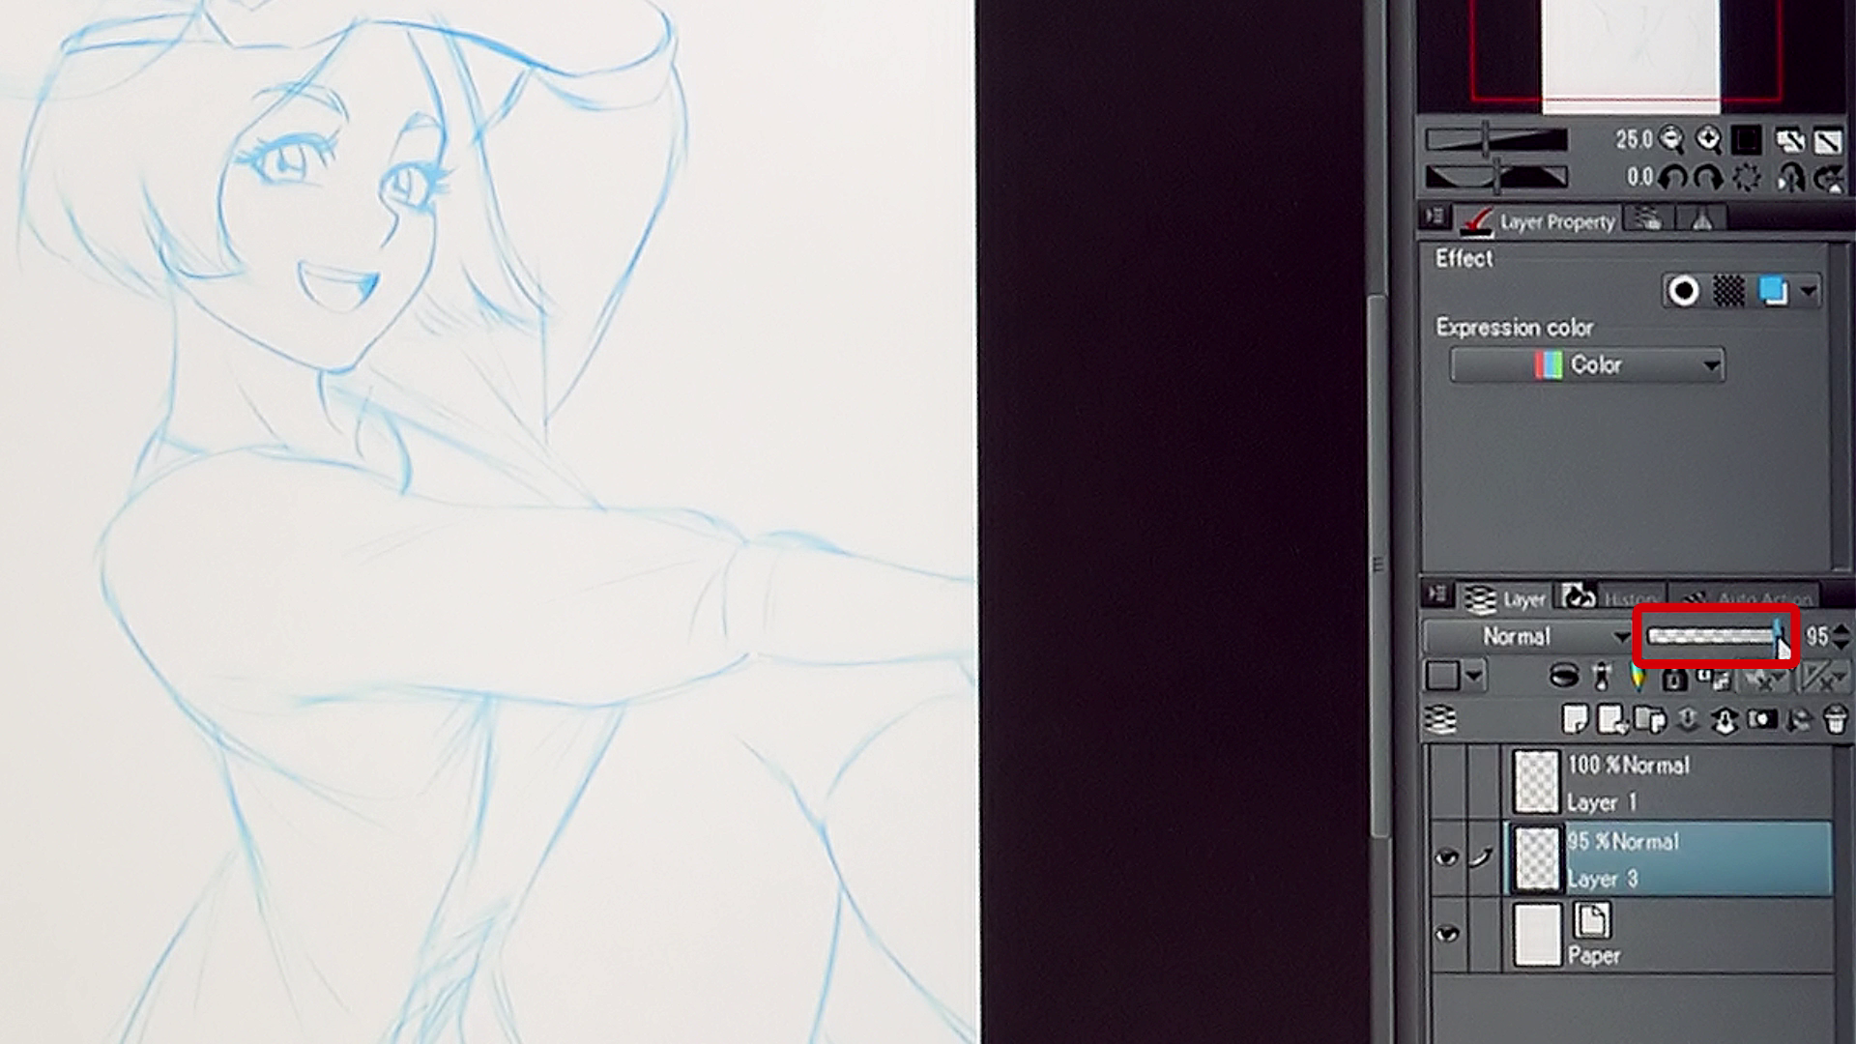
drag(1780, 642, 1730, 646)
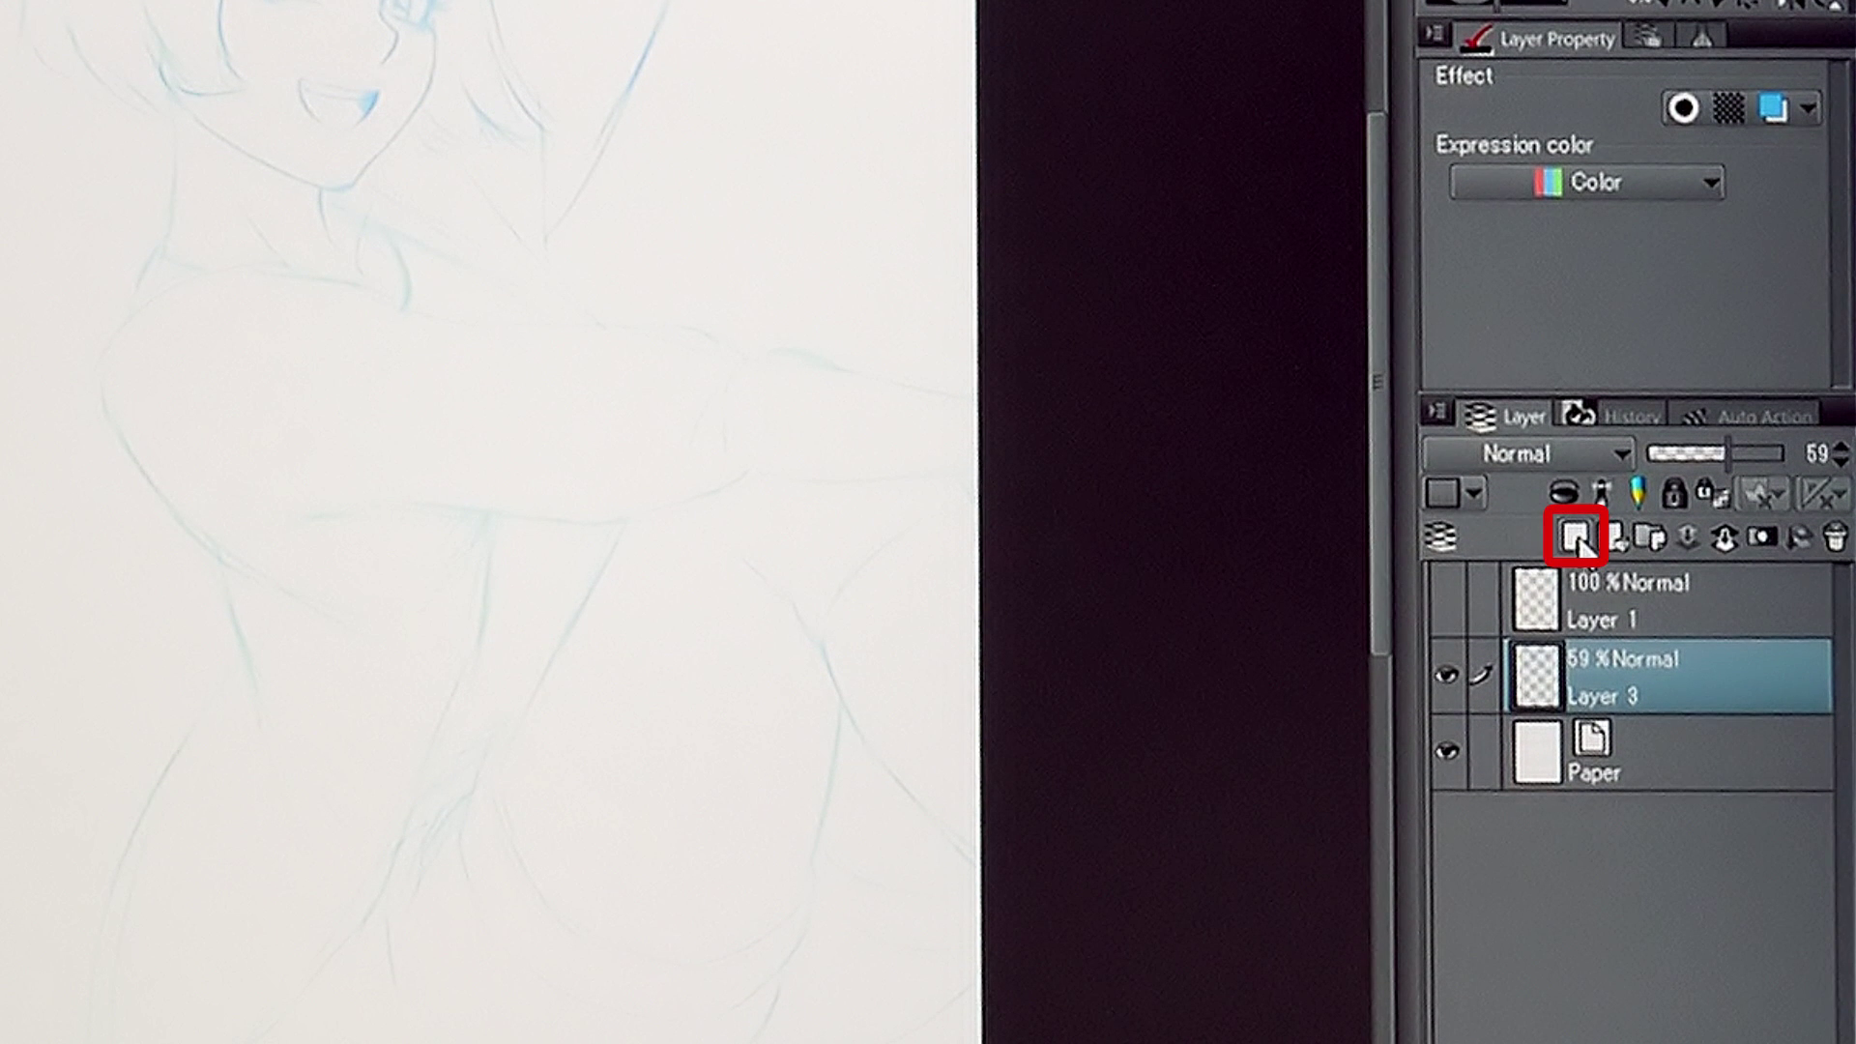
click(1575, 537)
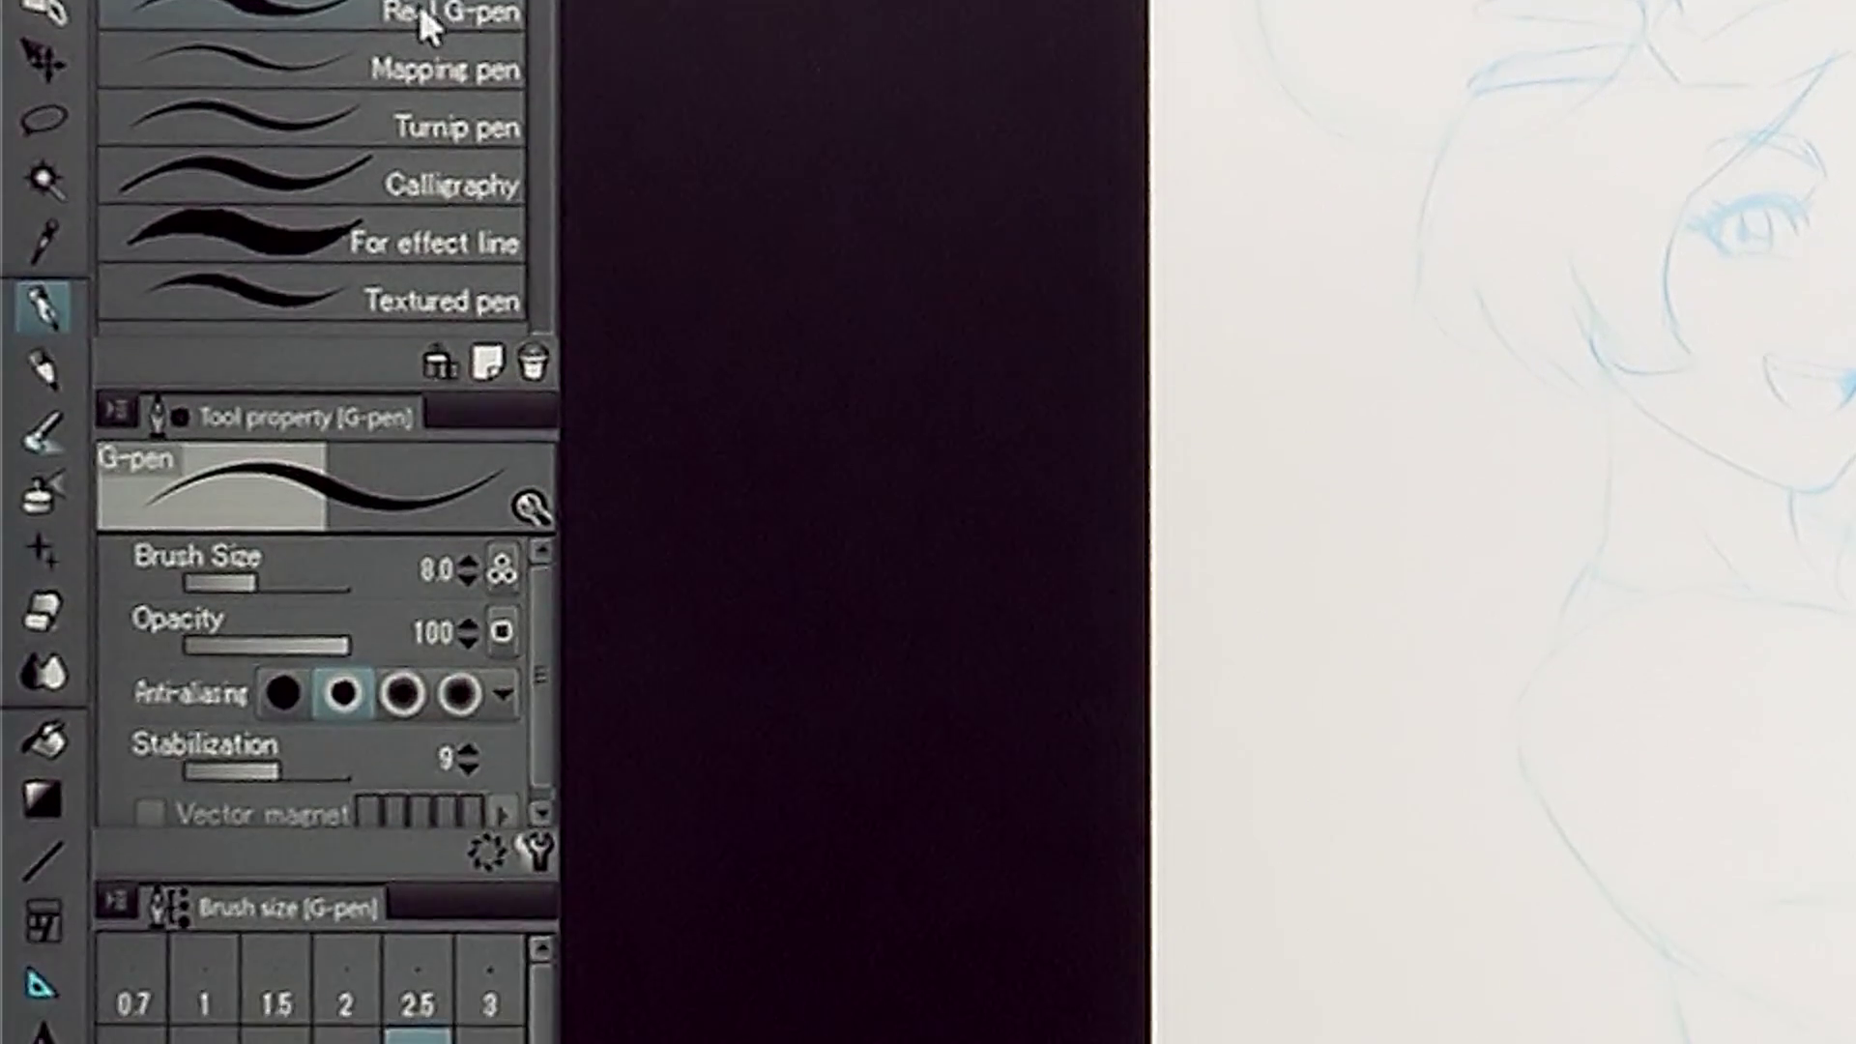
- Set the G-pen's brush size to 10, making a wavy test stroke beside the sketch before and after the change
drag(1315, 278, 1256, 710)
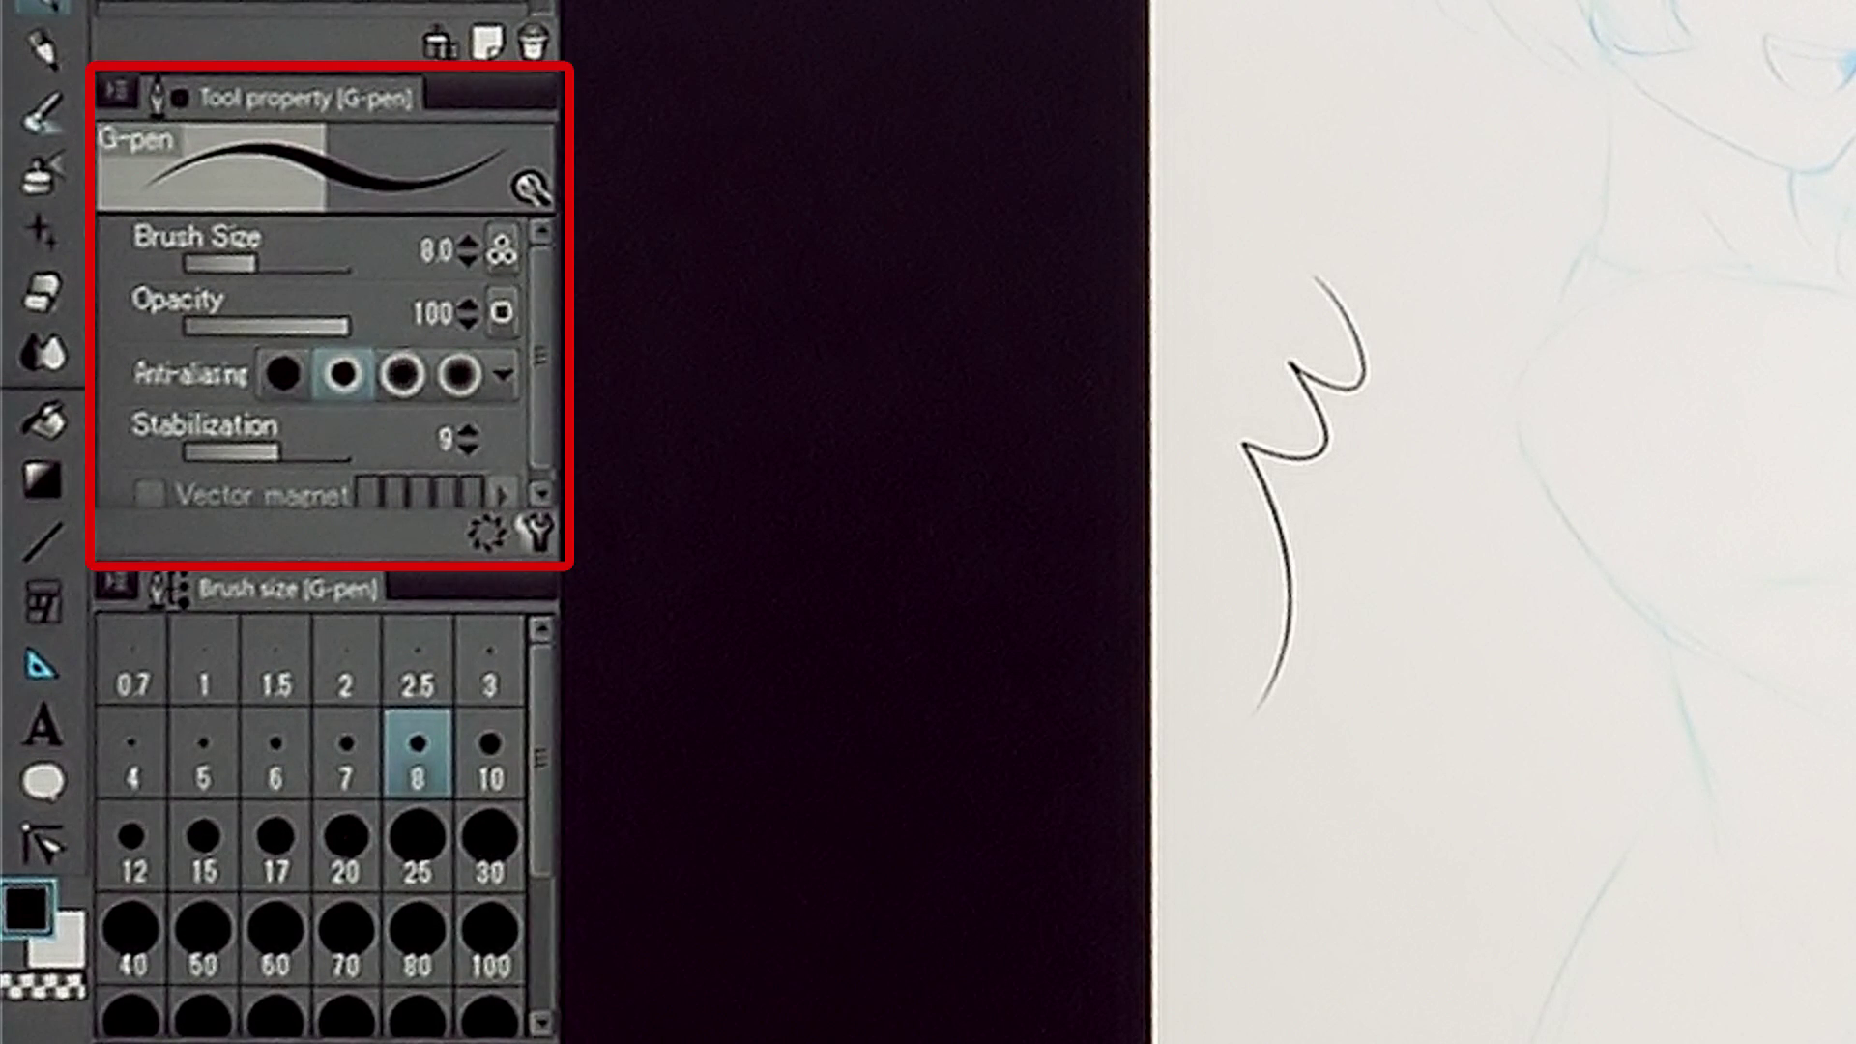
click(469, 241)
click(468, 241)
mouse_move(1411, 249)
mouse_down()
mouse_move(1411, 435)
mouse_move(1348, 831)
mouse_up()
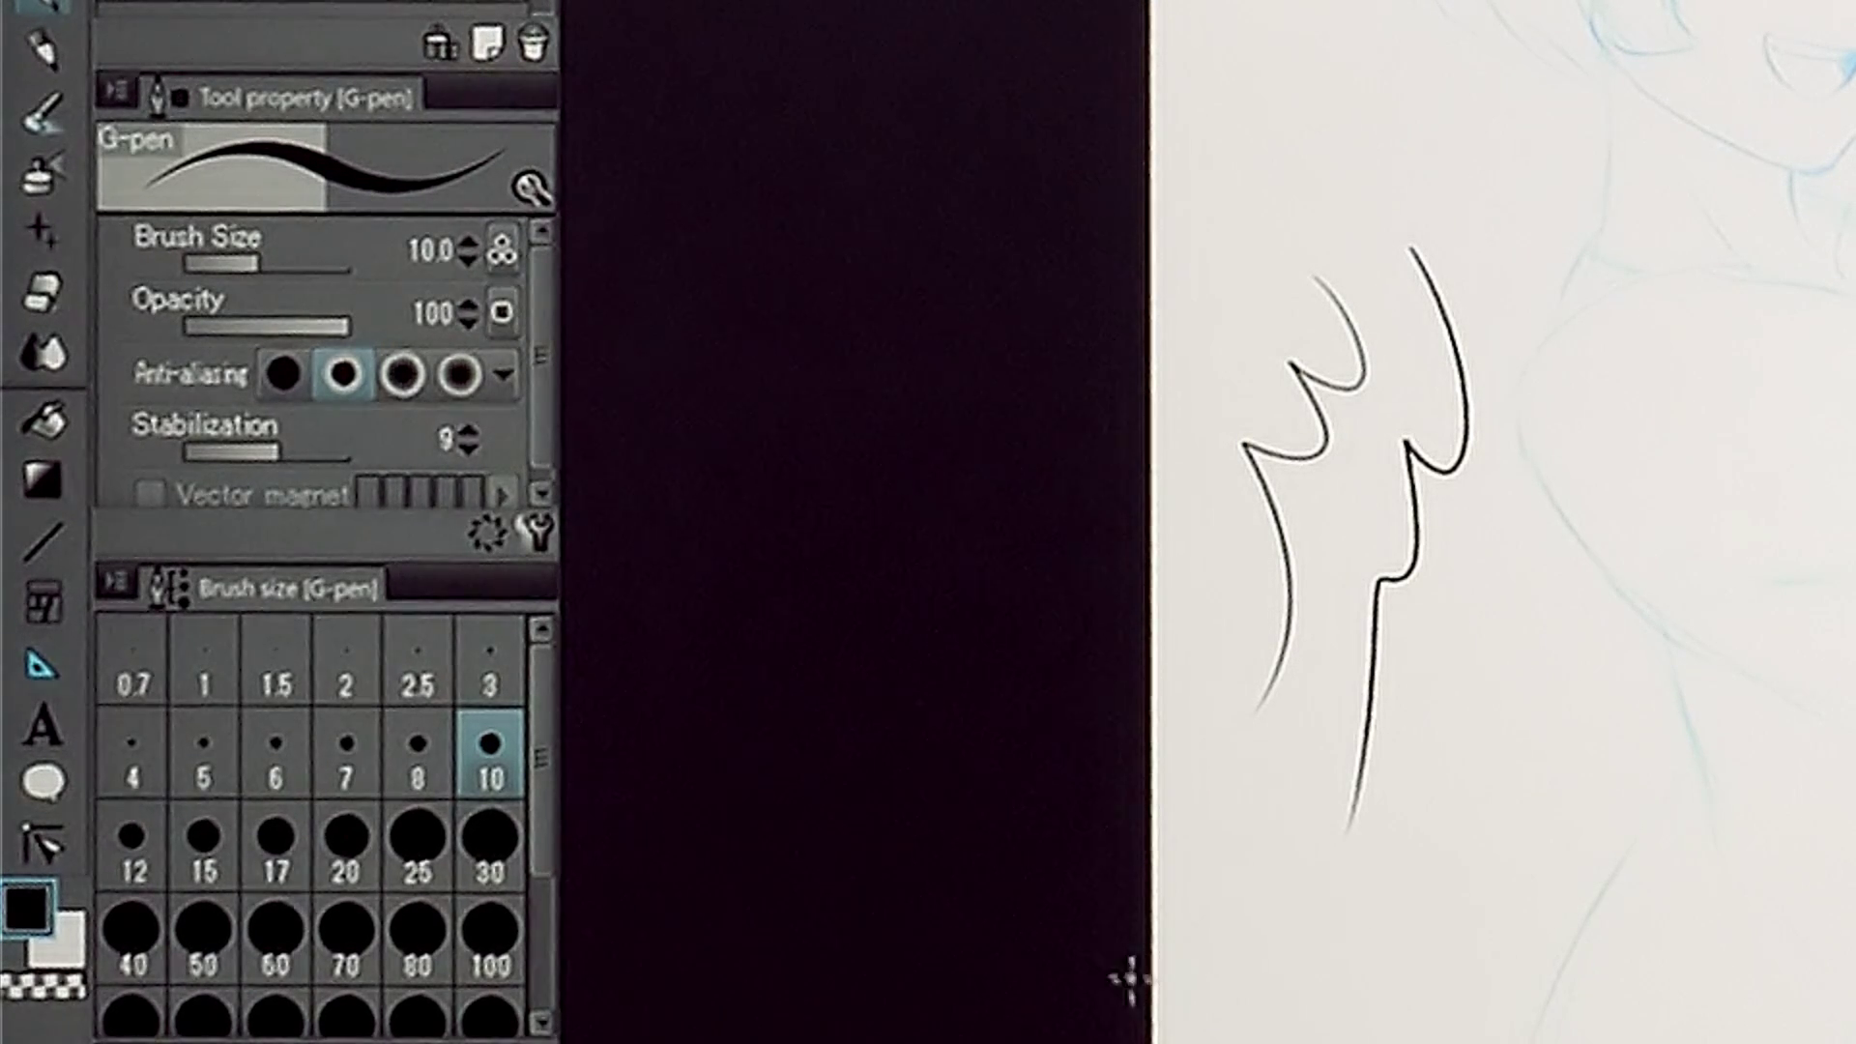
- Set the G-pen's stabilization to 5, try it with a third wavy stroke, and clear the test strokes from the layer
click(468, 449)
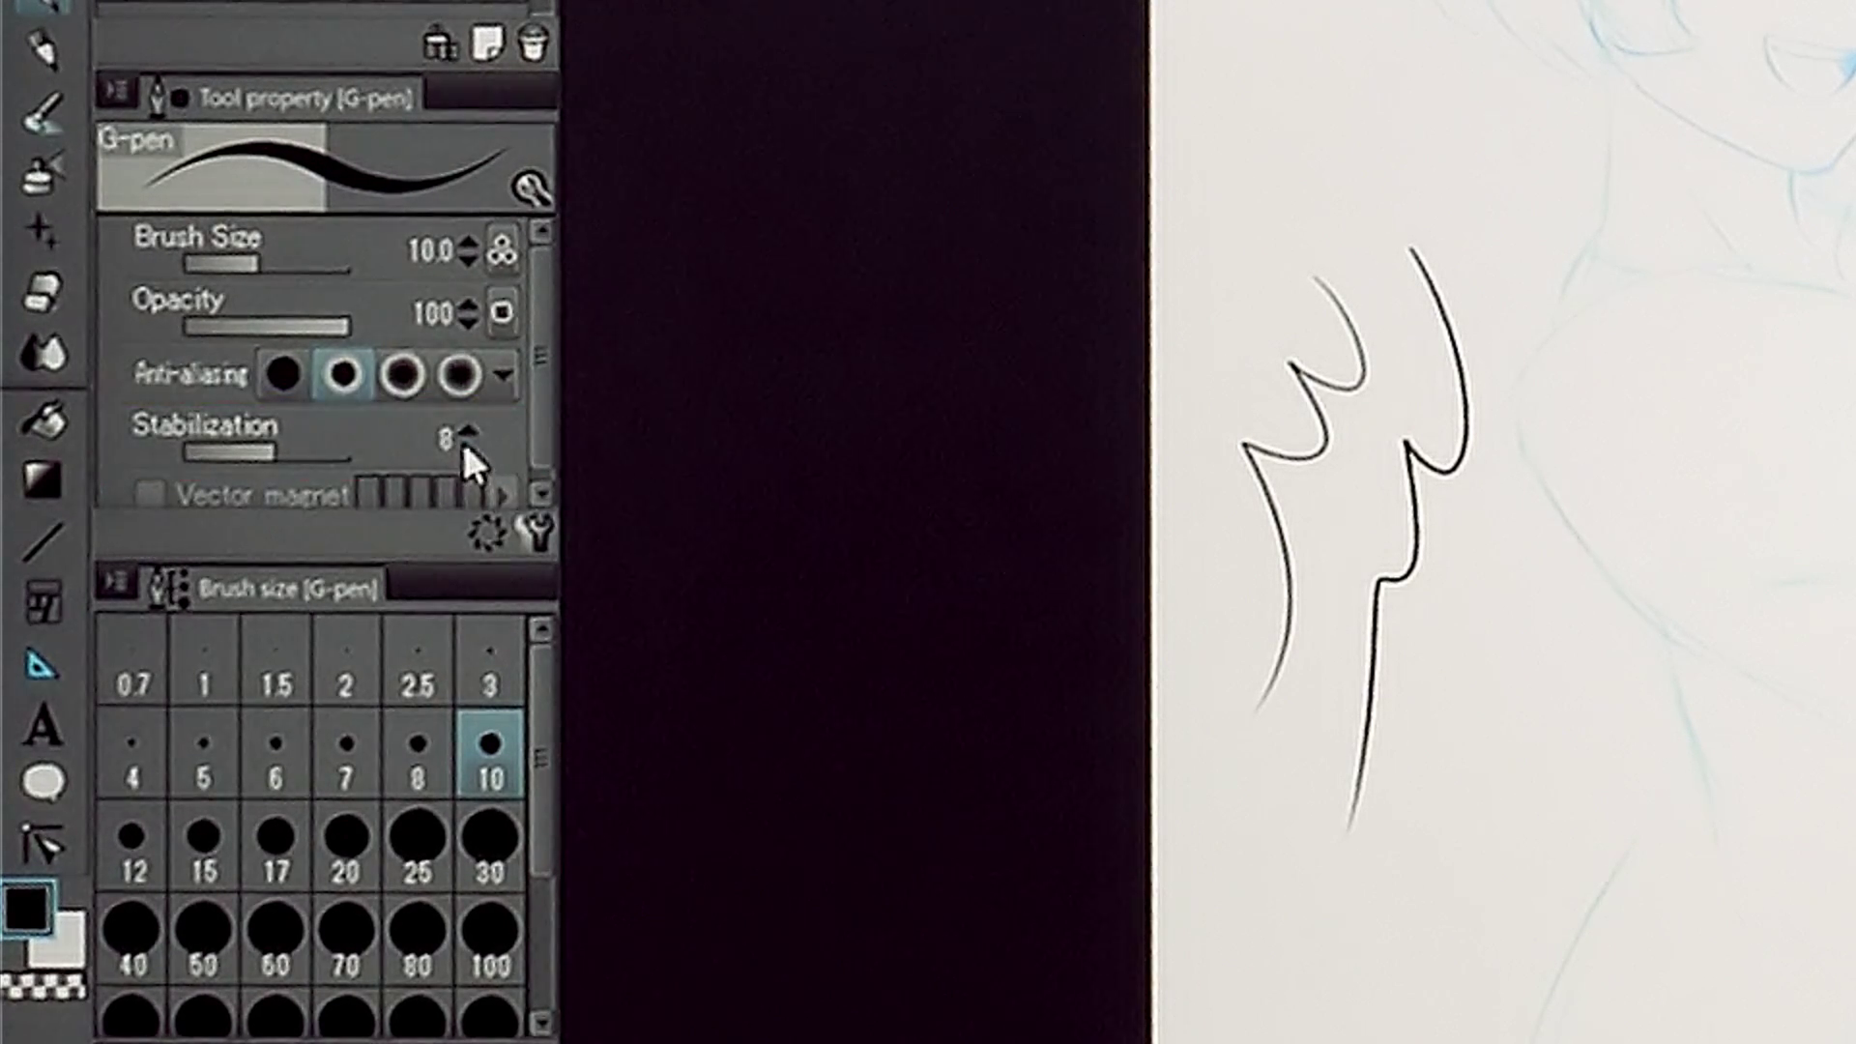
click(468, 449)
click(468, 450)
click(468, 450)
mouse_move(1494, 285)
mouse_down()
mouse_move(1537, 595)
mouse_move(1440, 817)
mouse_up()
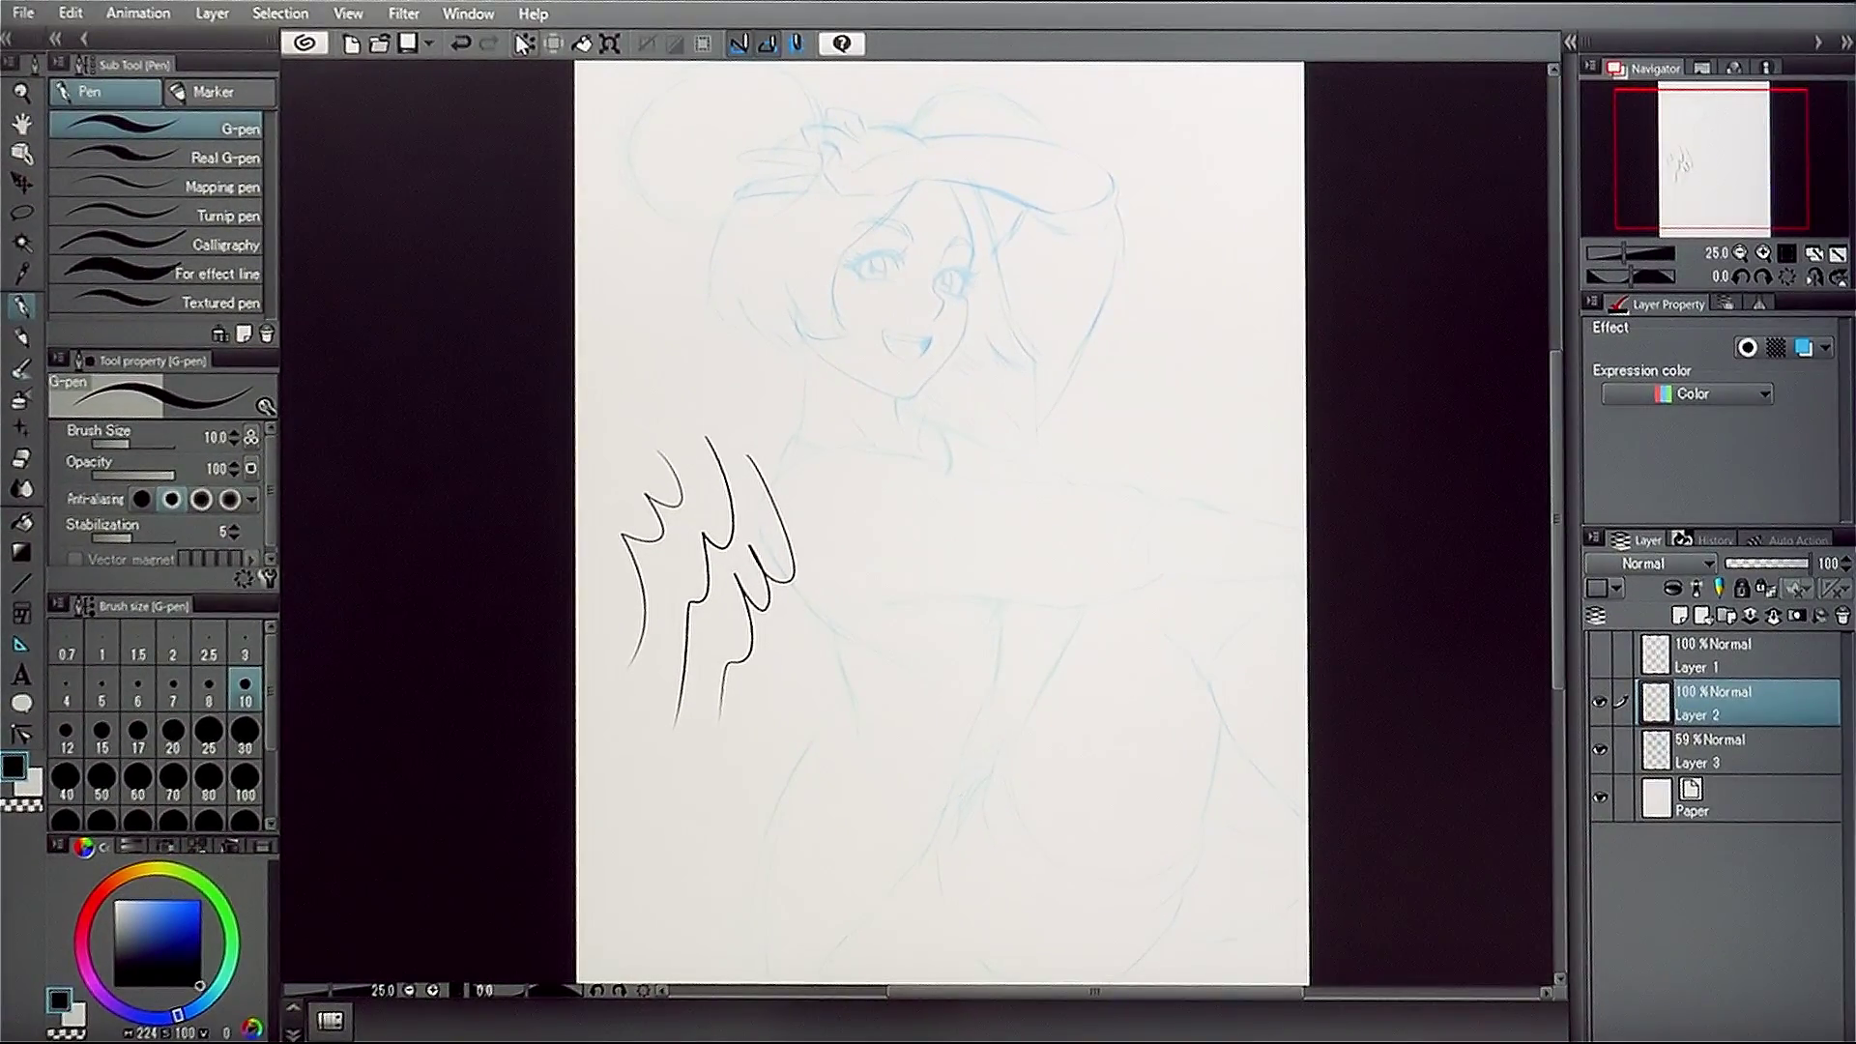
click(523, 42)
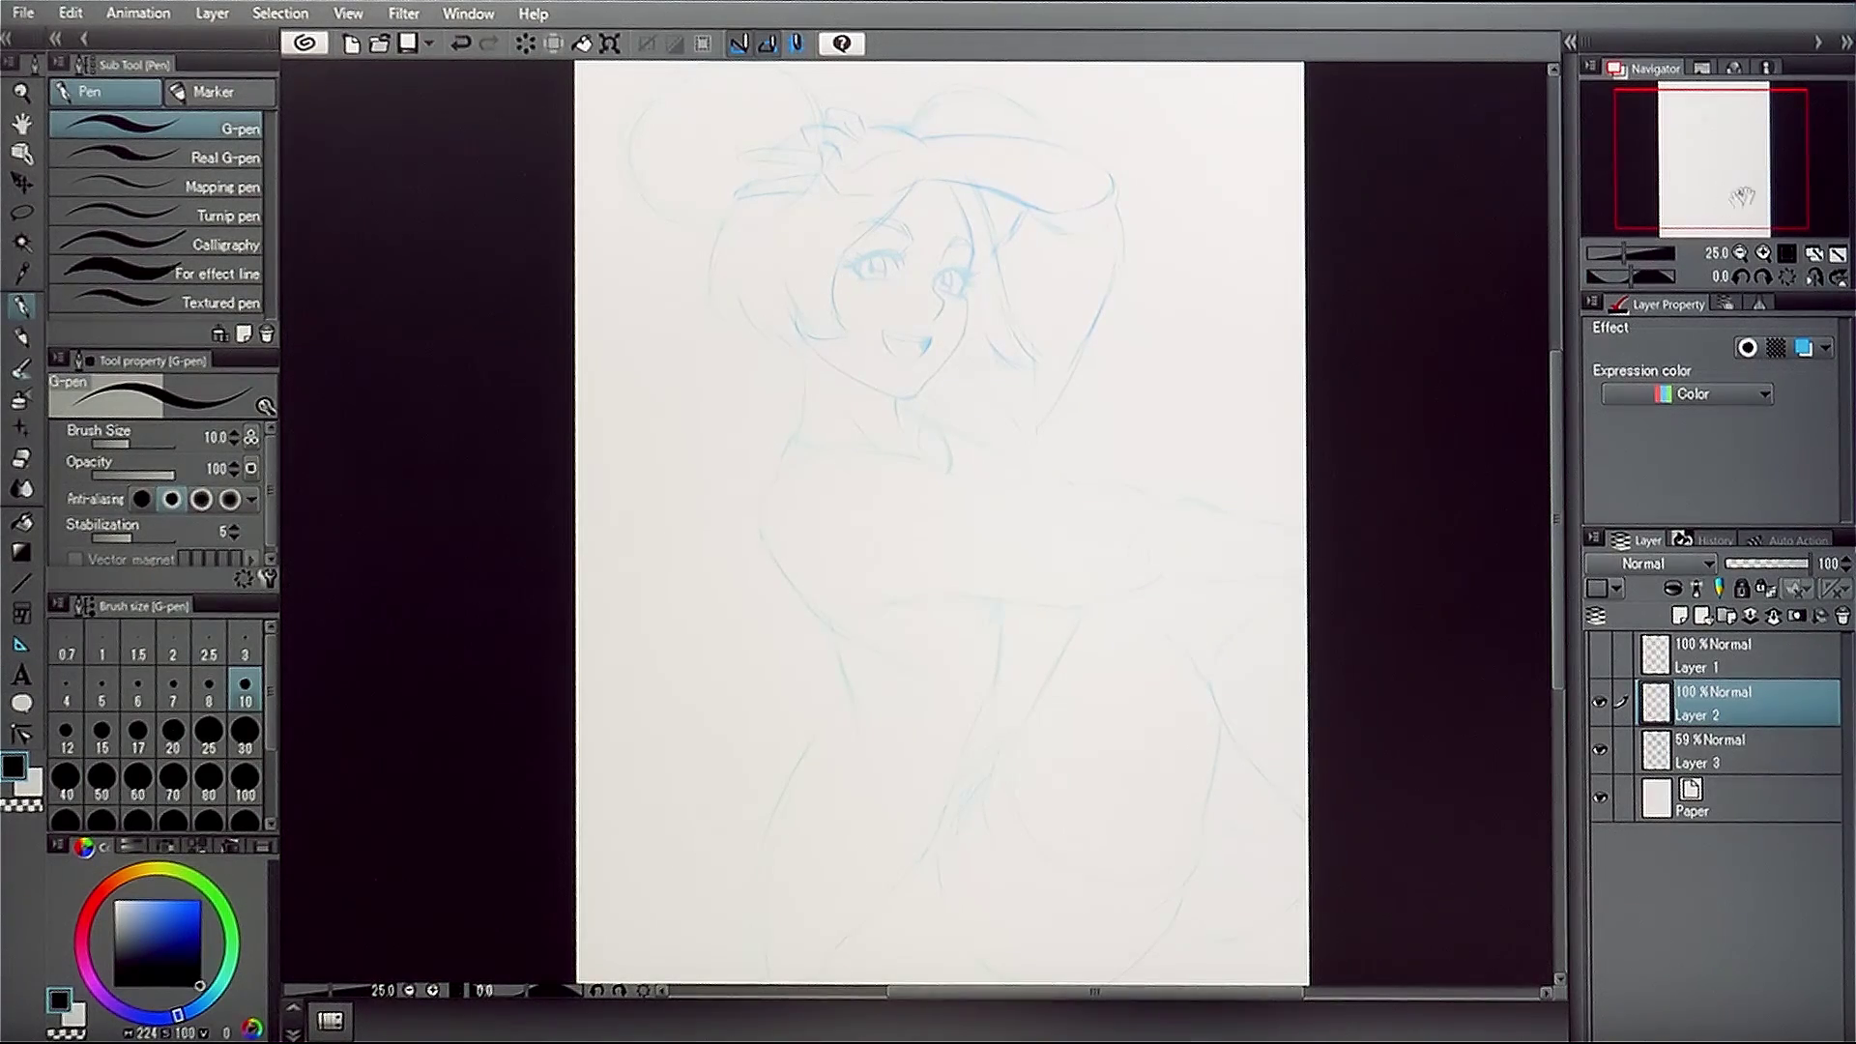
- Ink the palm edge and folded thumb of the raised hand with the G-pen, following the blue sketch
click(1760, 252)
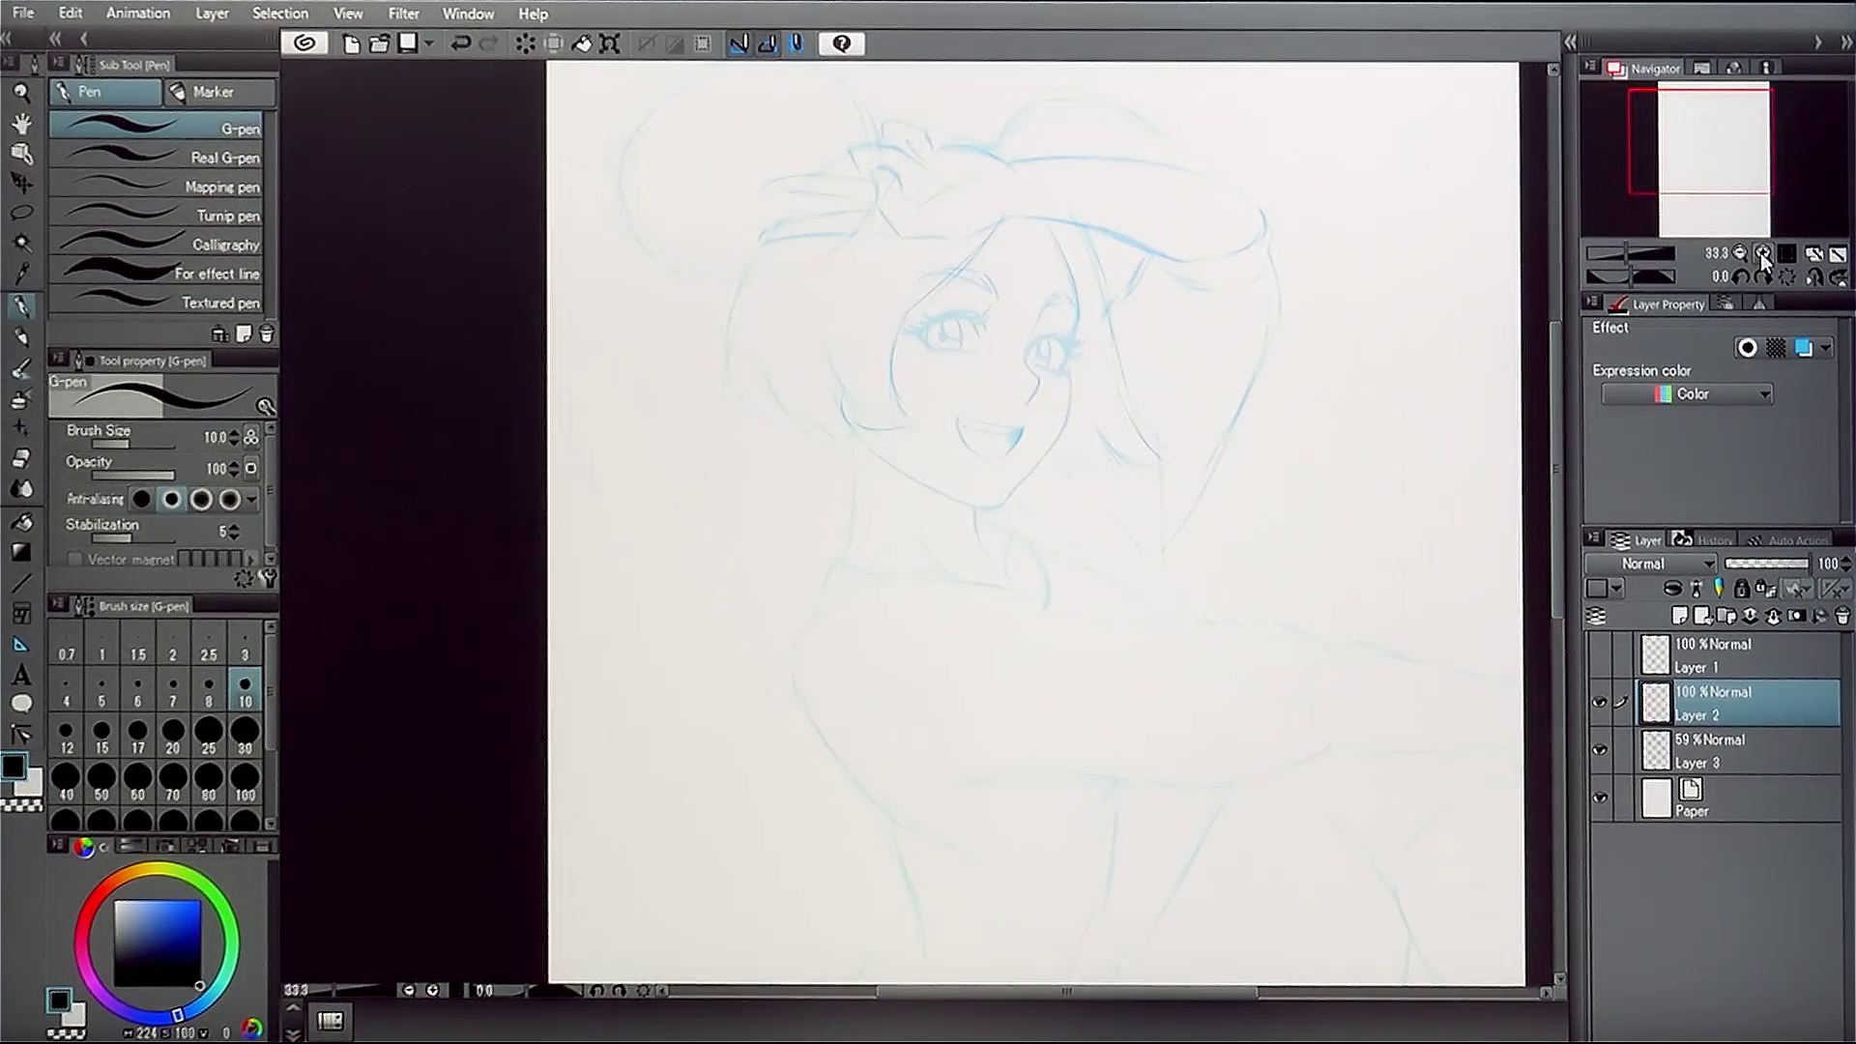
click(1761, 252)
drag(1697, 145, 1687, 119)
drag(1080, 418, 1187, 381)
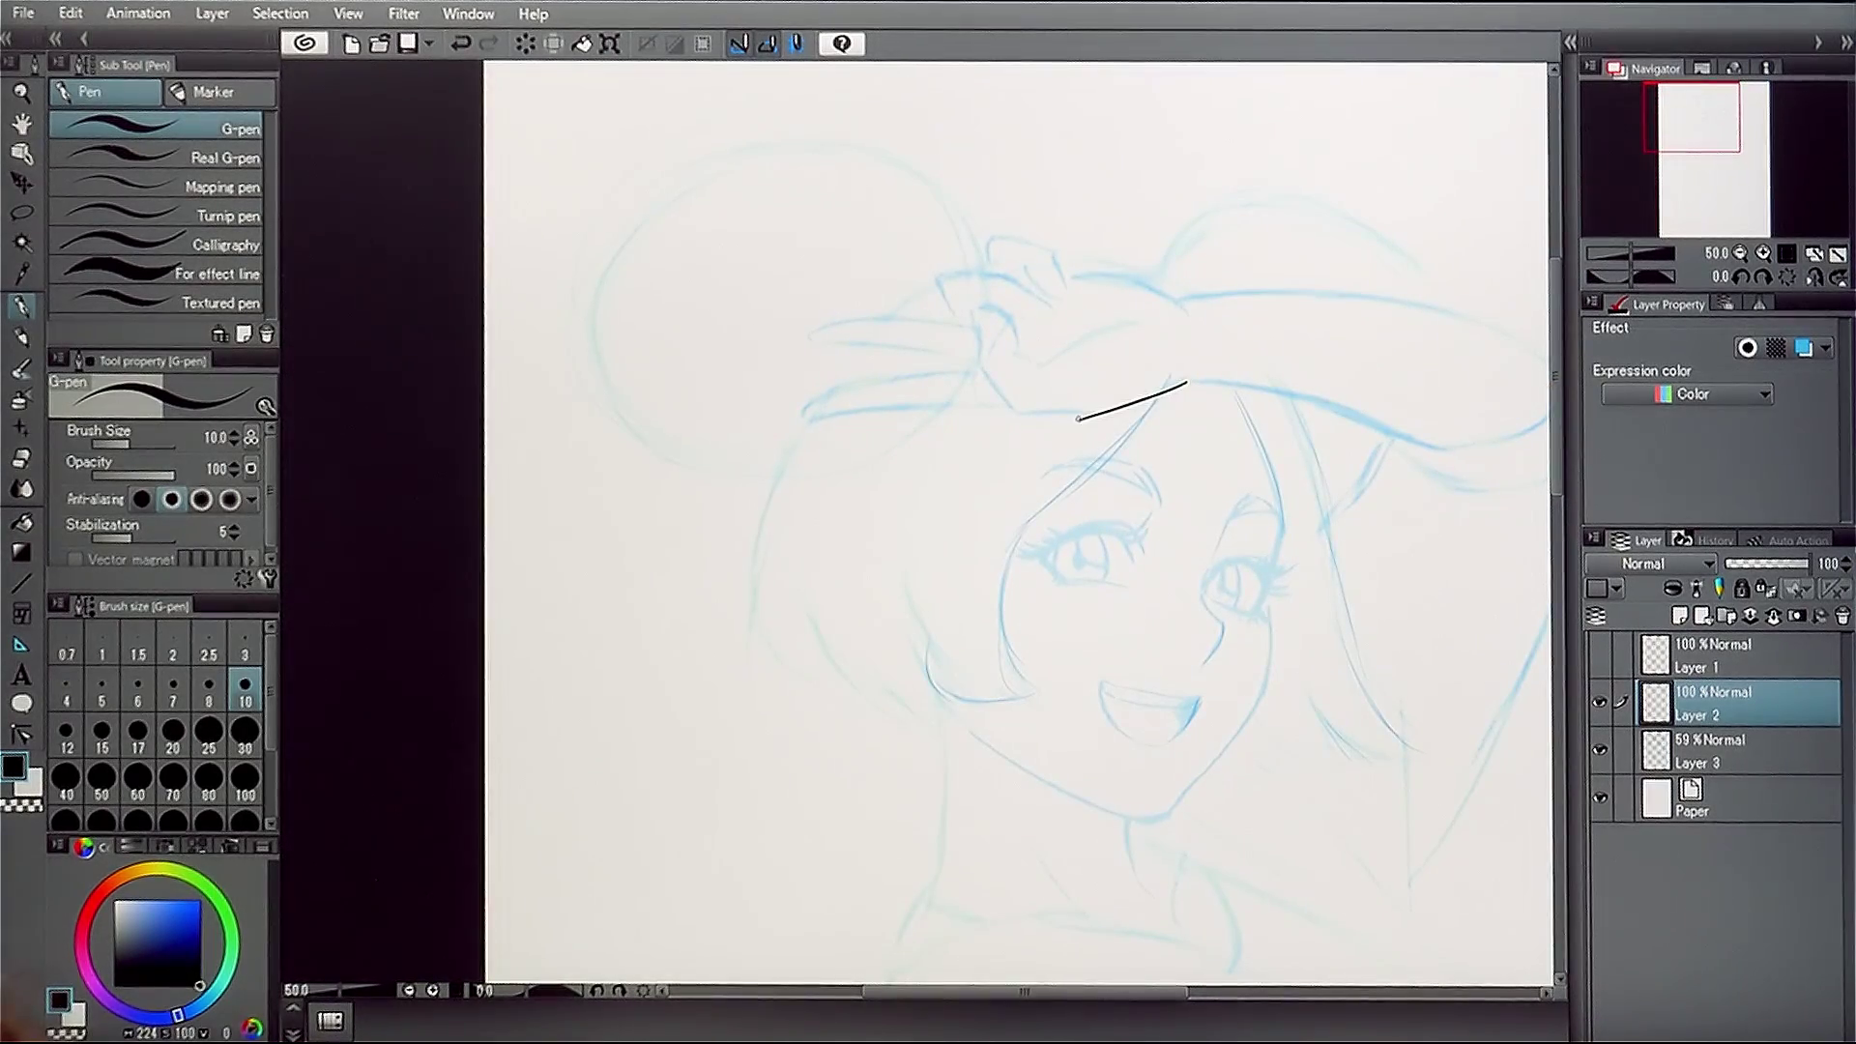
click(1740, 275)
click(1739, 276)
click(1740, 275)
click(1740, 276)
click(1740, 275)
drag(1703, 126, 1692, 127)
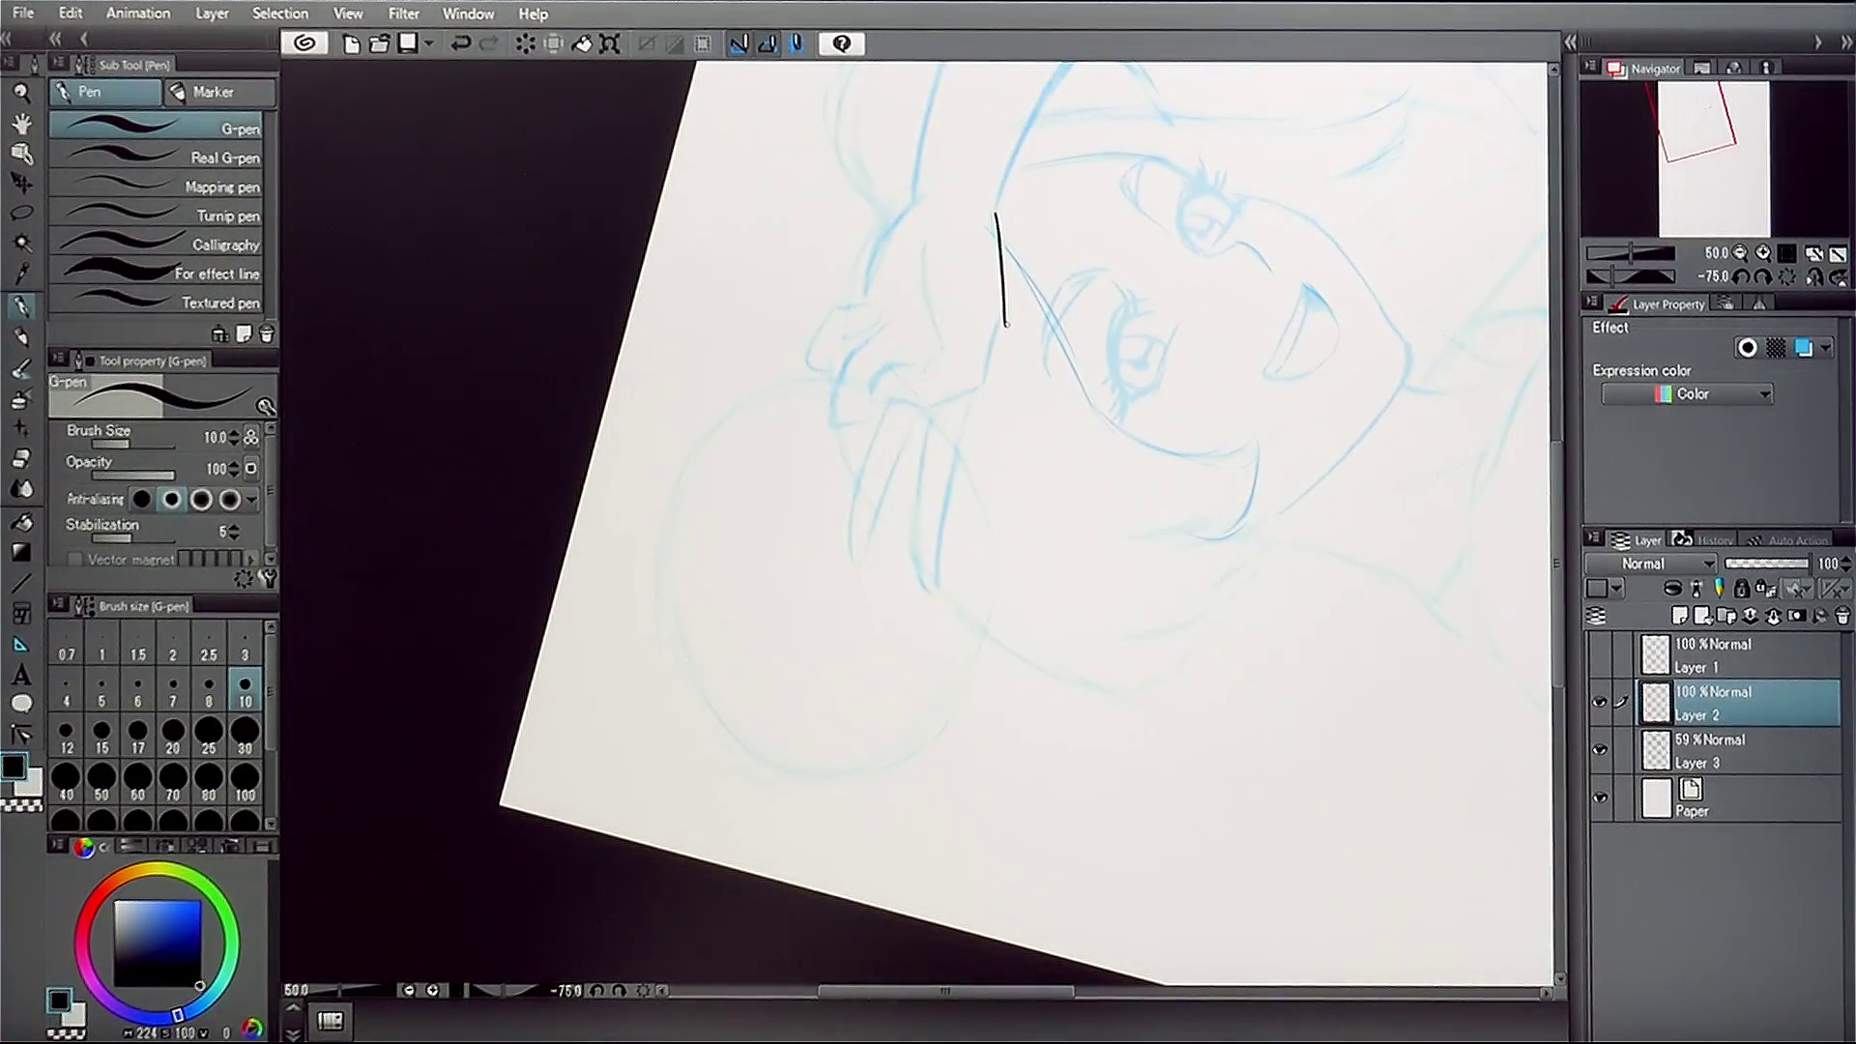
mouse_move(972, 393)
mouse_down()
mouse_move(866, 398)
mouse_move(923, 368)
mouse_up()
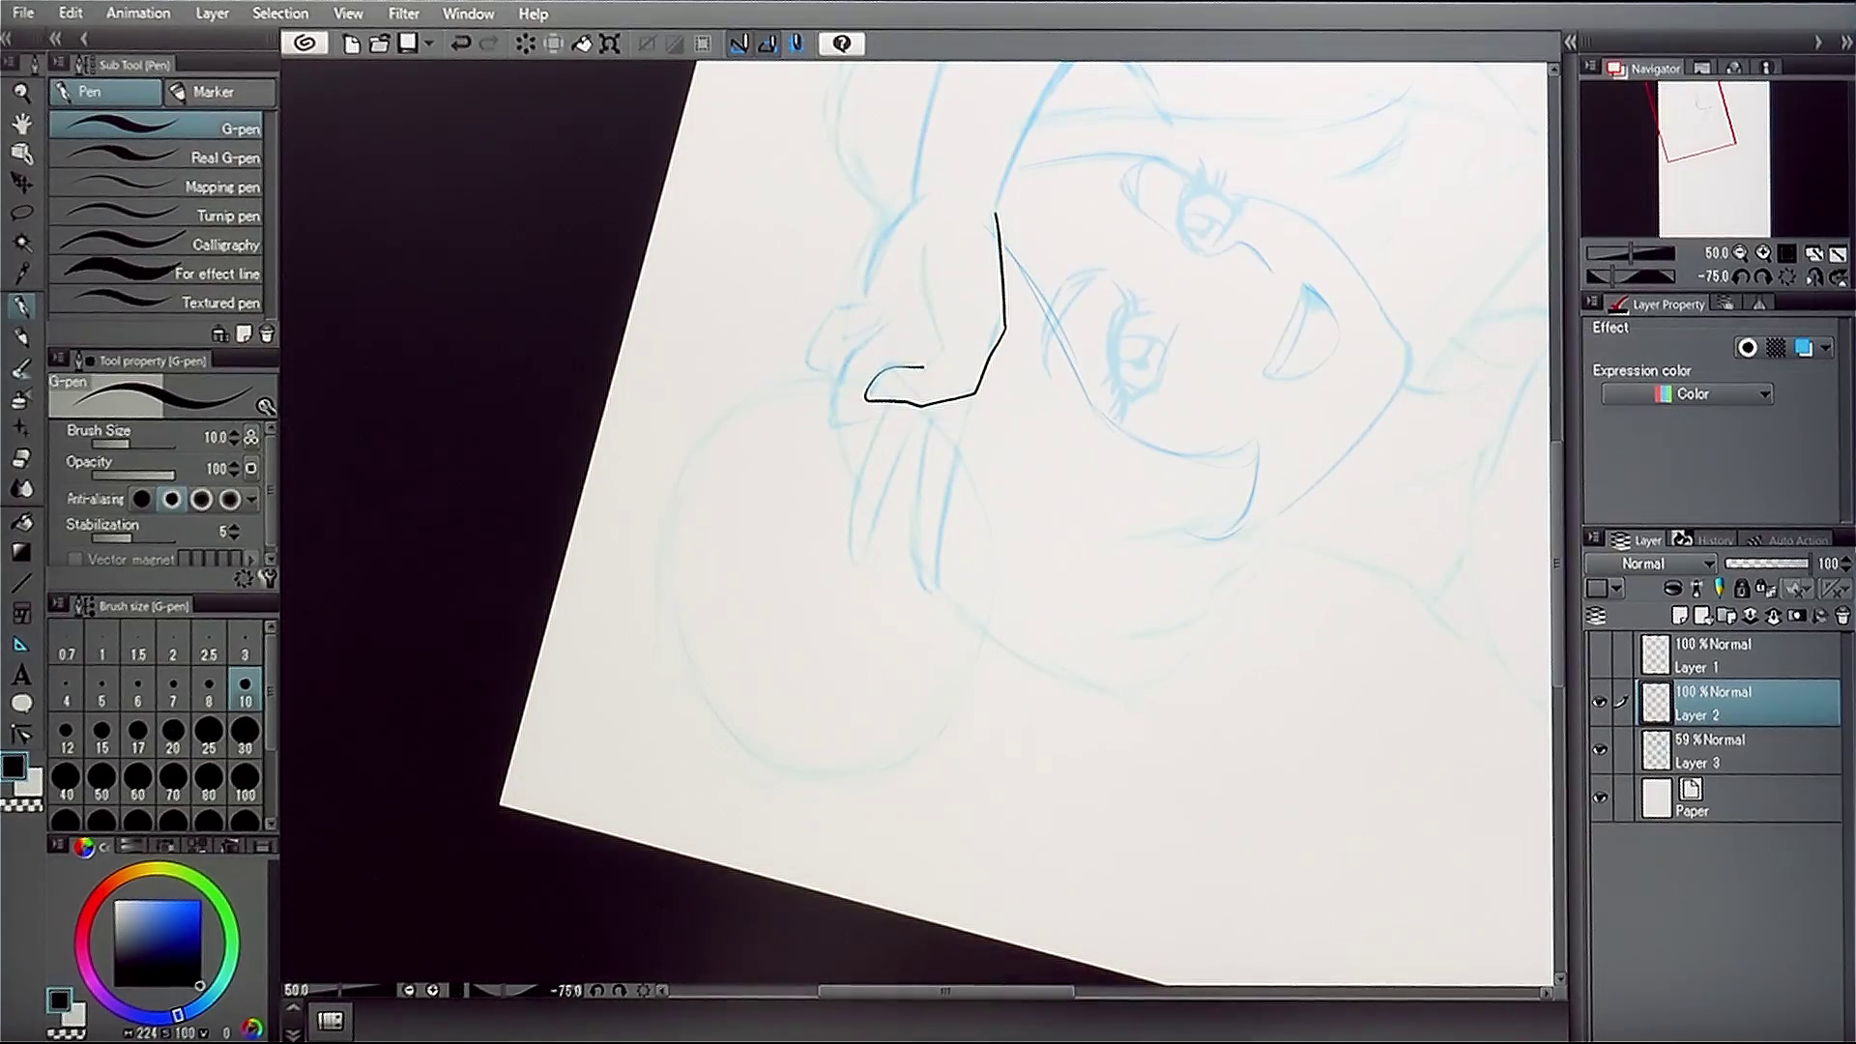
- Ink the palm crease and the curled finger next to the thumb of the raised hand
click(1764, 253)
drag(1689, 105, 1704, 99)
mouse_move(1011, 652)
mouse_down()
mouse_move(1043, 601)
mouse_move(1022, 488)
mouse_up()
mouse_move(944, 653)
mouse_down()
mouse_move(970, 607)
mouse_move(942, 562)
mouse_move(887, 608)
mouse_move(823, 752)
mouse_move(918, 779)
mouse_up()
drag(1346, 510, 1202, 443)
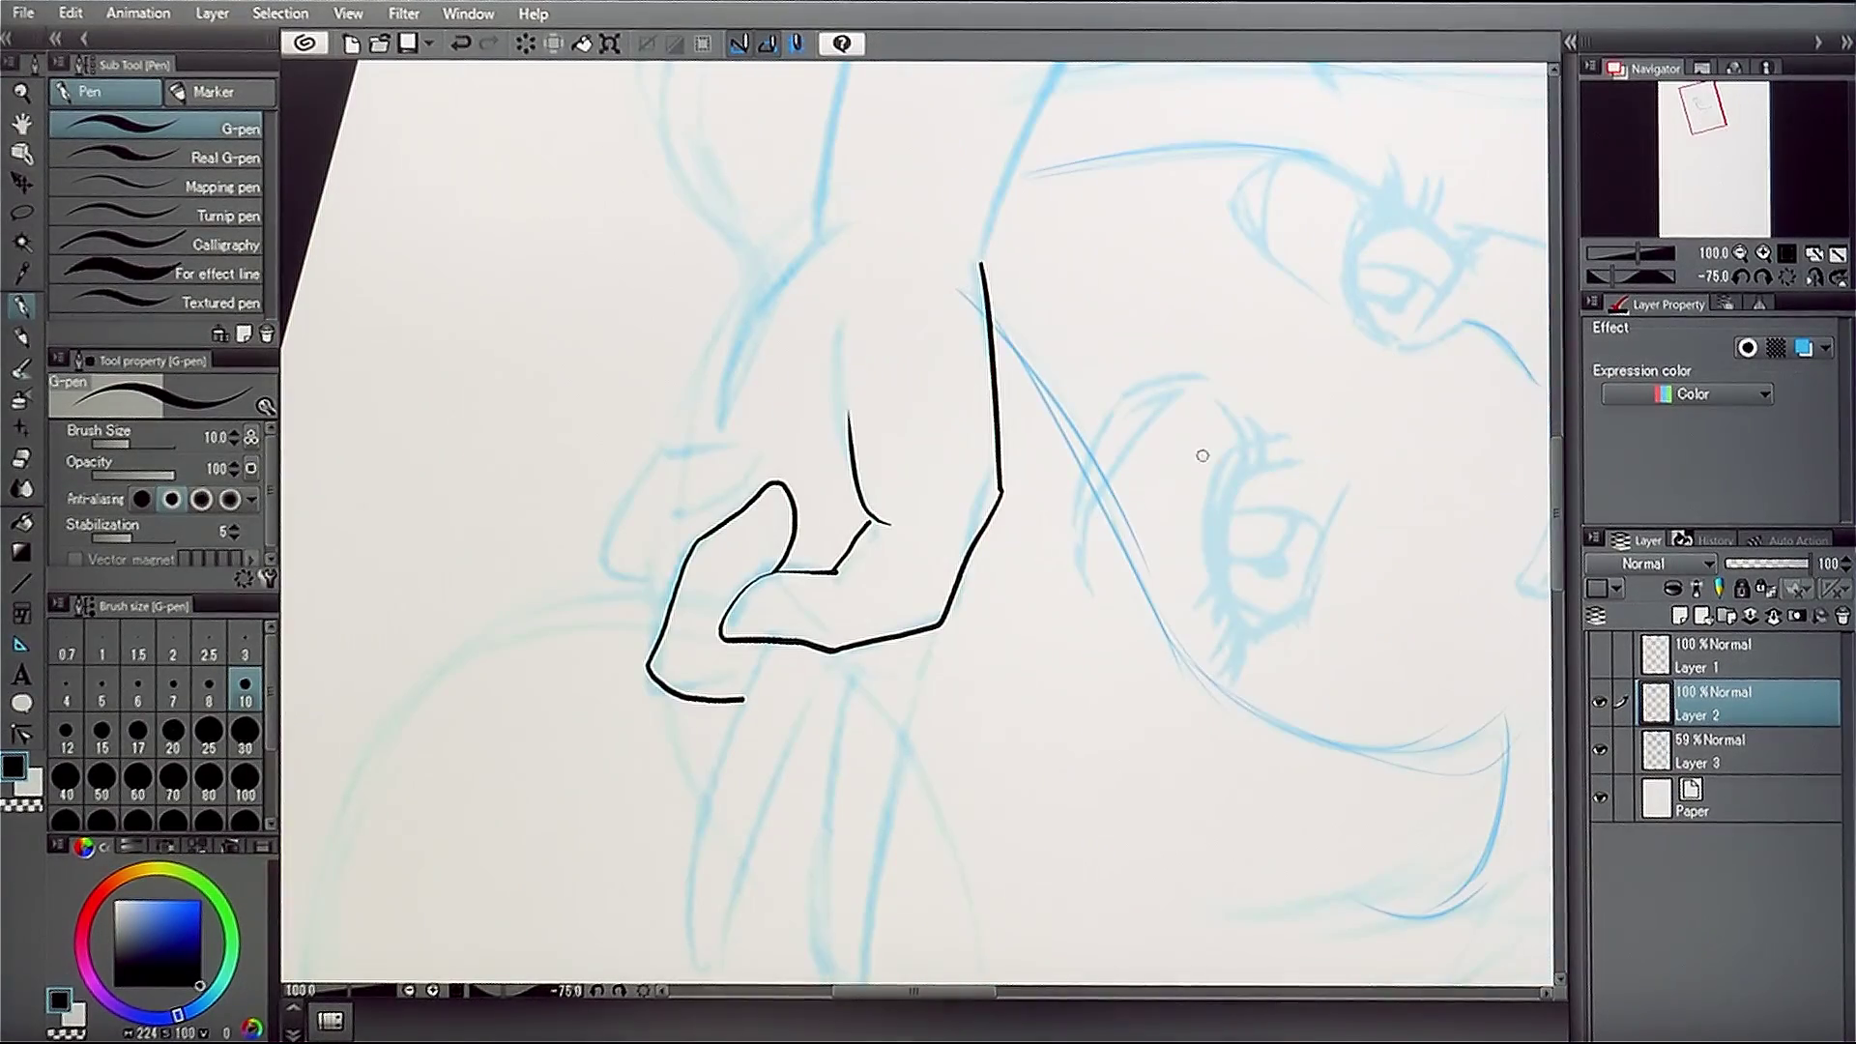
- Ink both sides of the first extended finger and erase the line overlap where it meets the curled finger
mouse_move(767, 643)
mouse_down()
mouse_move(662, 894)
mouse_move(682, 960)
mouse_up()
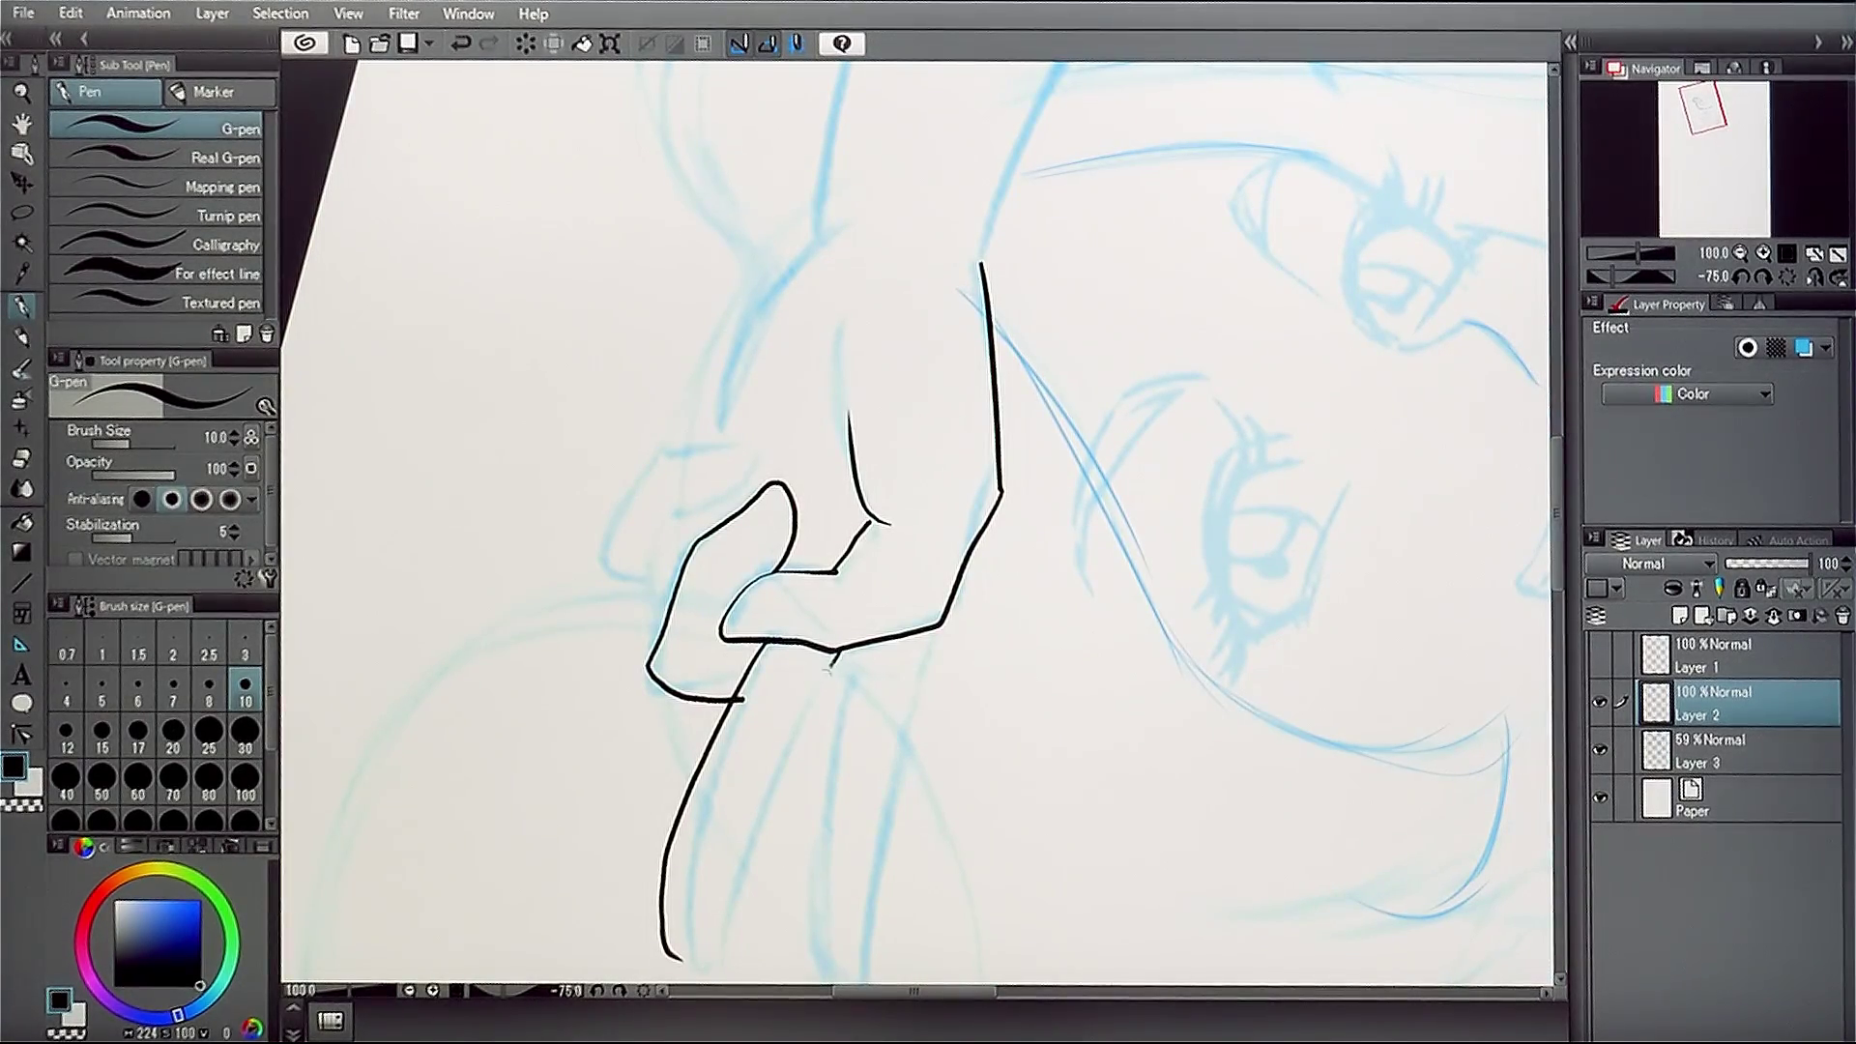
drag(833, 653, 681, 962)
key(e)
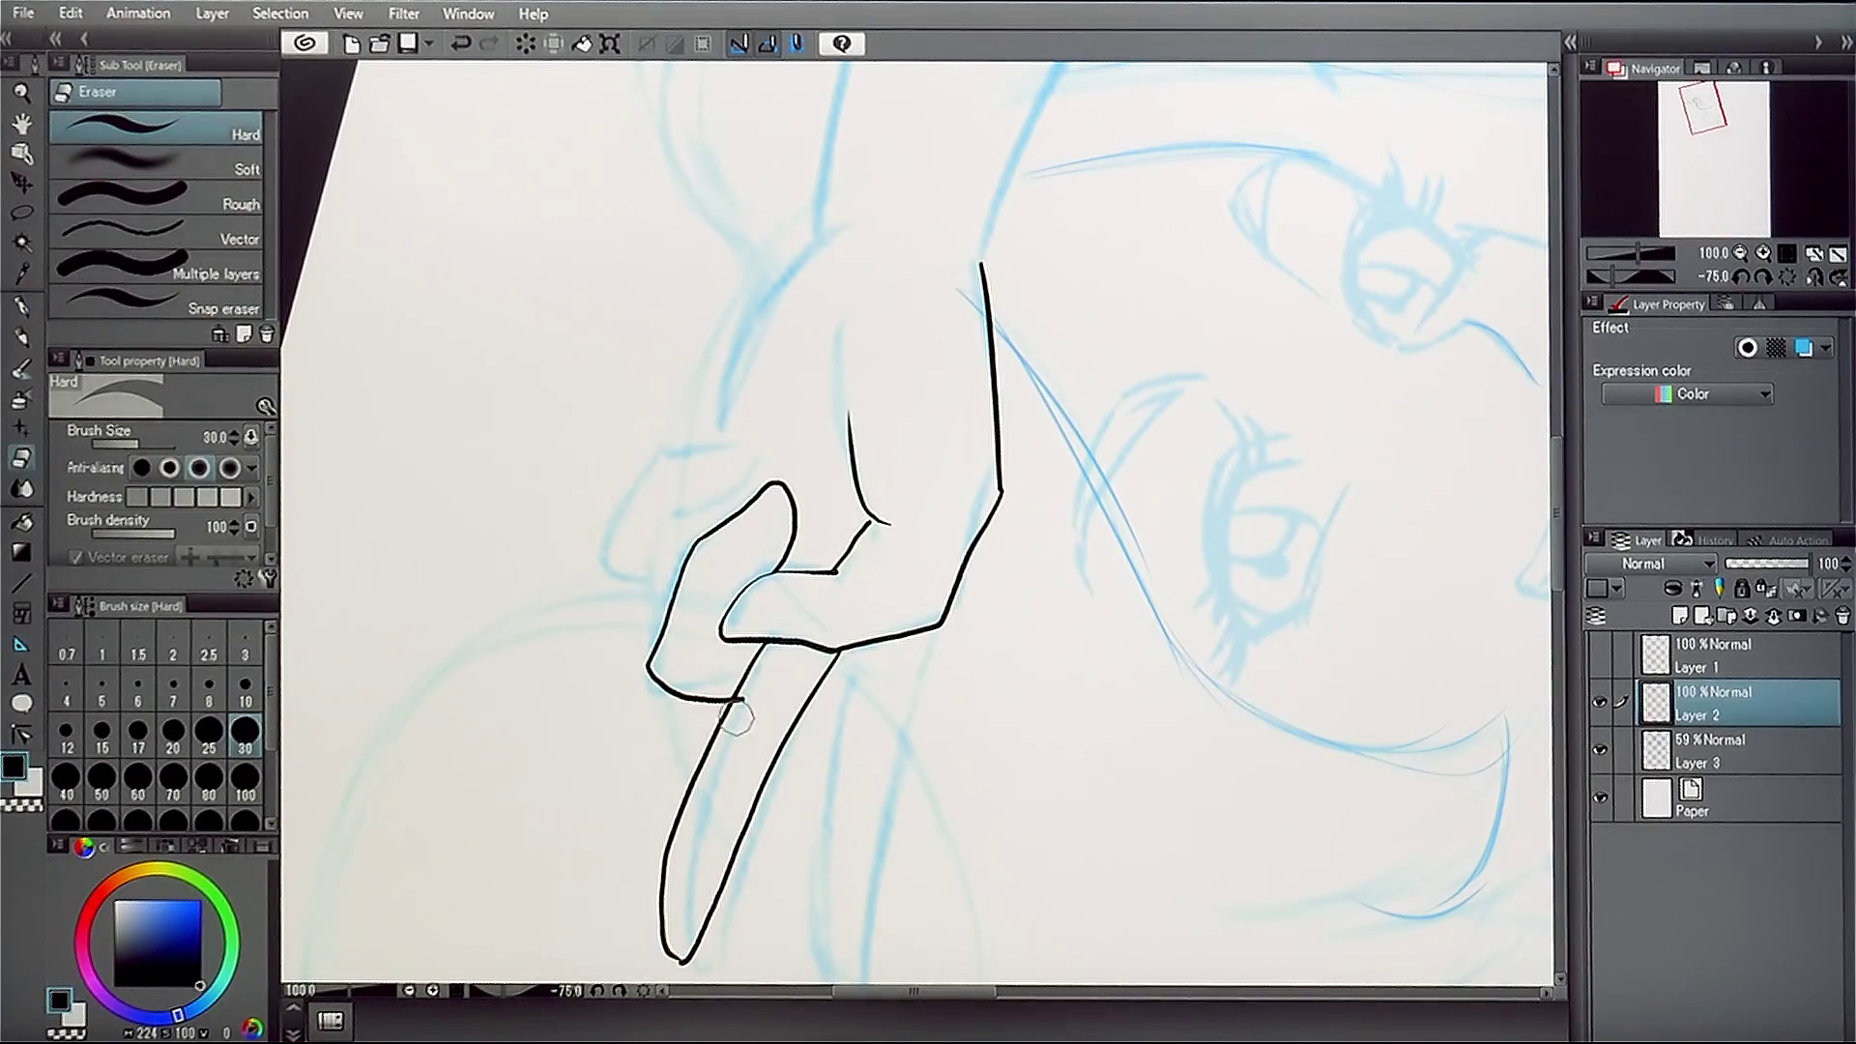
drag(735, 717, 743, 706)
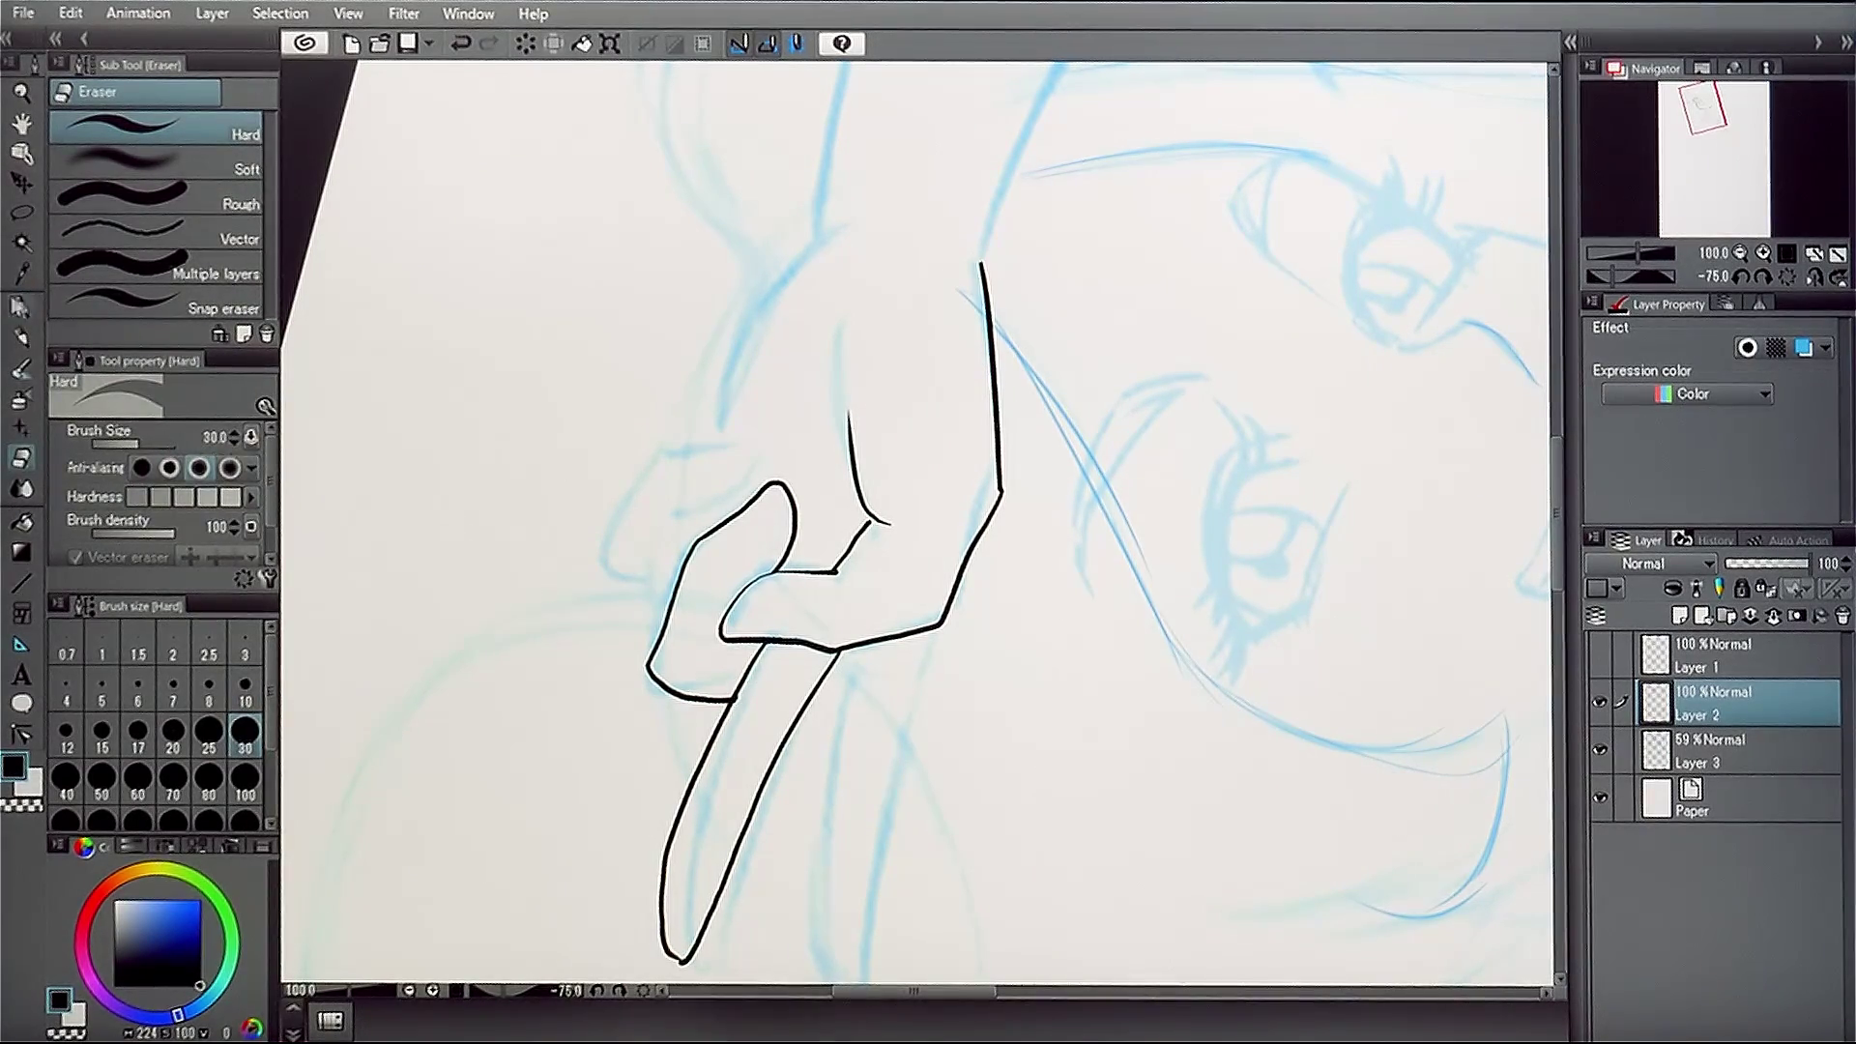
- Rotate the canvas to 90° and ink the second extended finger of the raised hand with the G-pen
key(p)
mouse_move(912, 751)
mouse_down()
mouse_move(666, 747)
mouse_move(659, 617)
mouse_up()
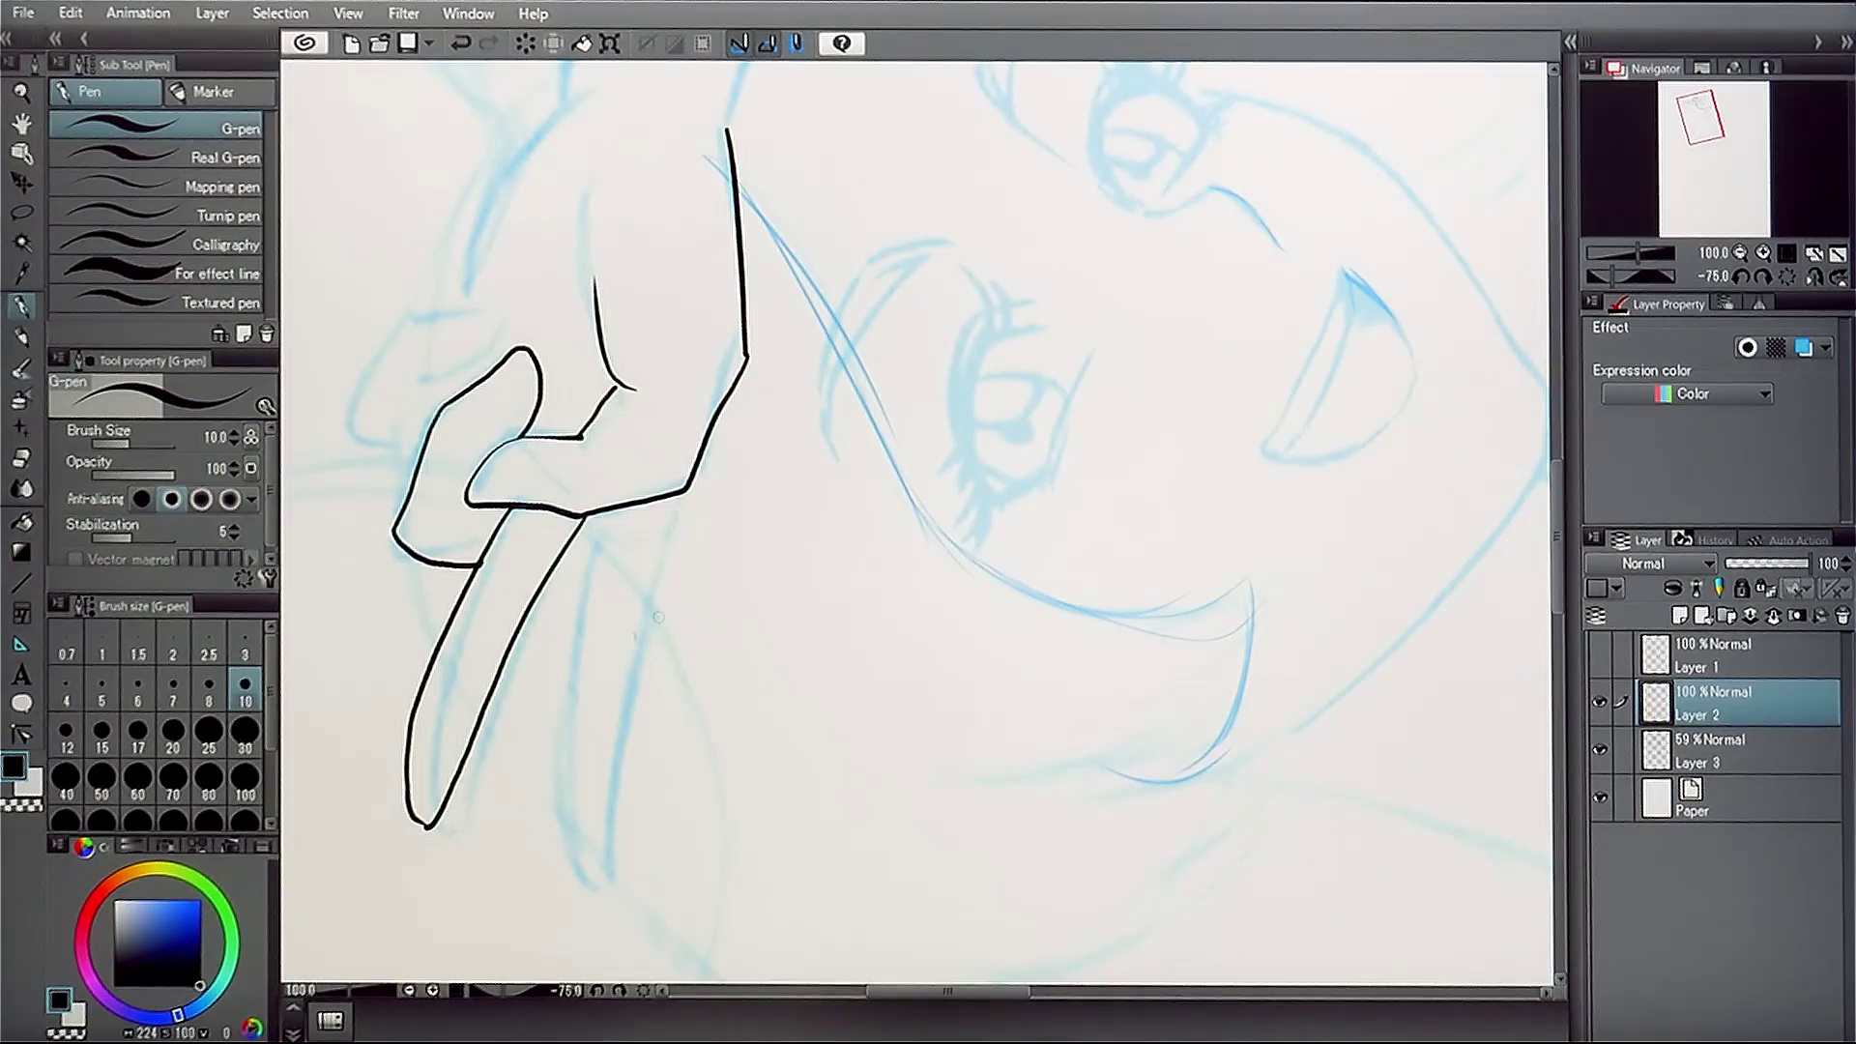
click(1748, 252)
click(1759, 274)
click(1763, 275)
click(1763, 275)
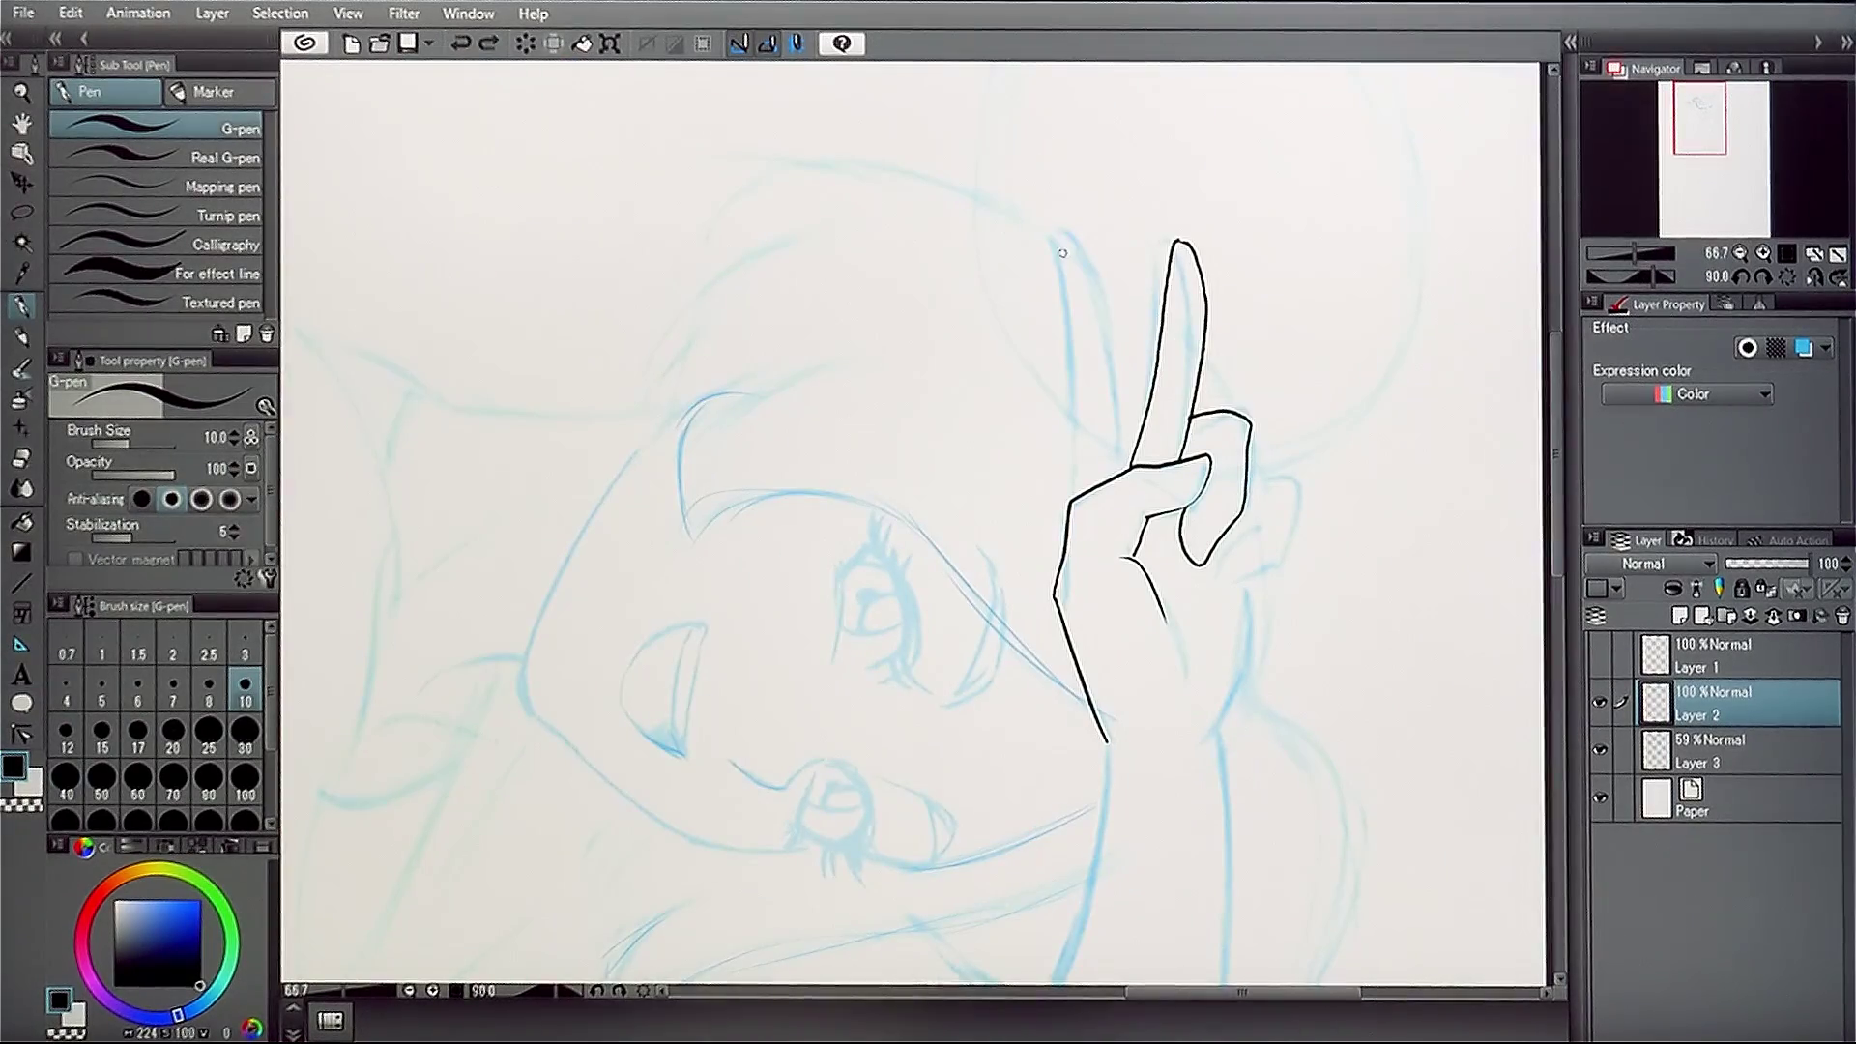
mouse_move(1062, 252)
mouse_down()
mouse_move(1121, 385)
mouse_move(1125, 475)
mouse_up()
mouse_move(1059, 244)
mouse_down()
mouse_move(1125, 474)
mouse_move(1043, 270)
mouse_move(1082, 488)
mouse_up()
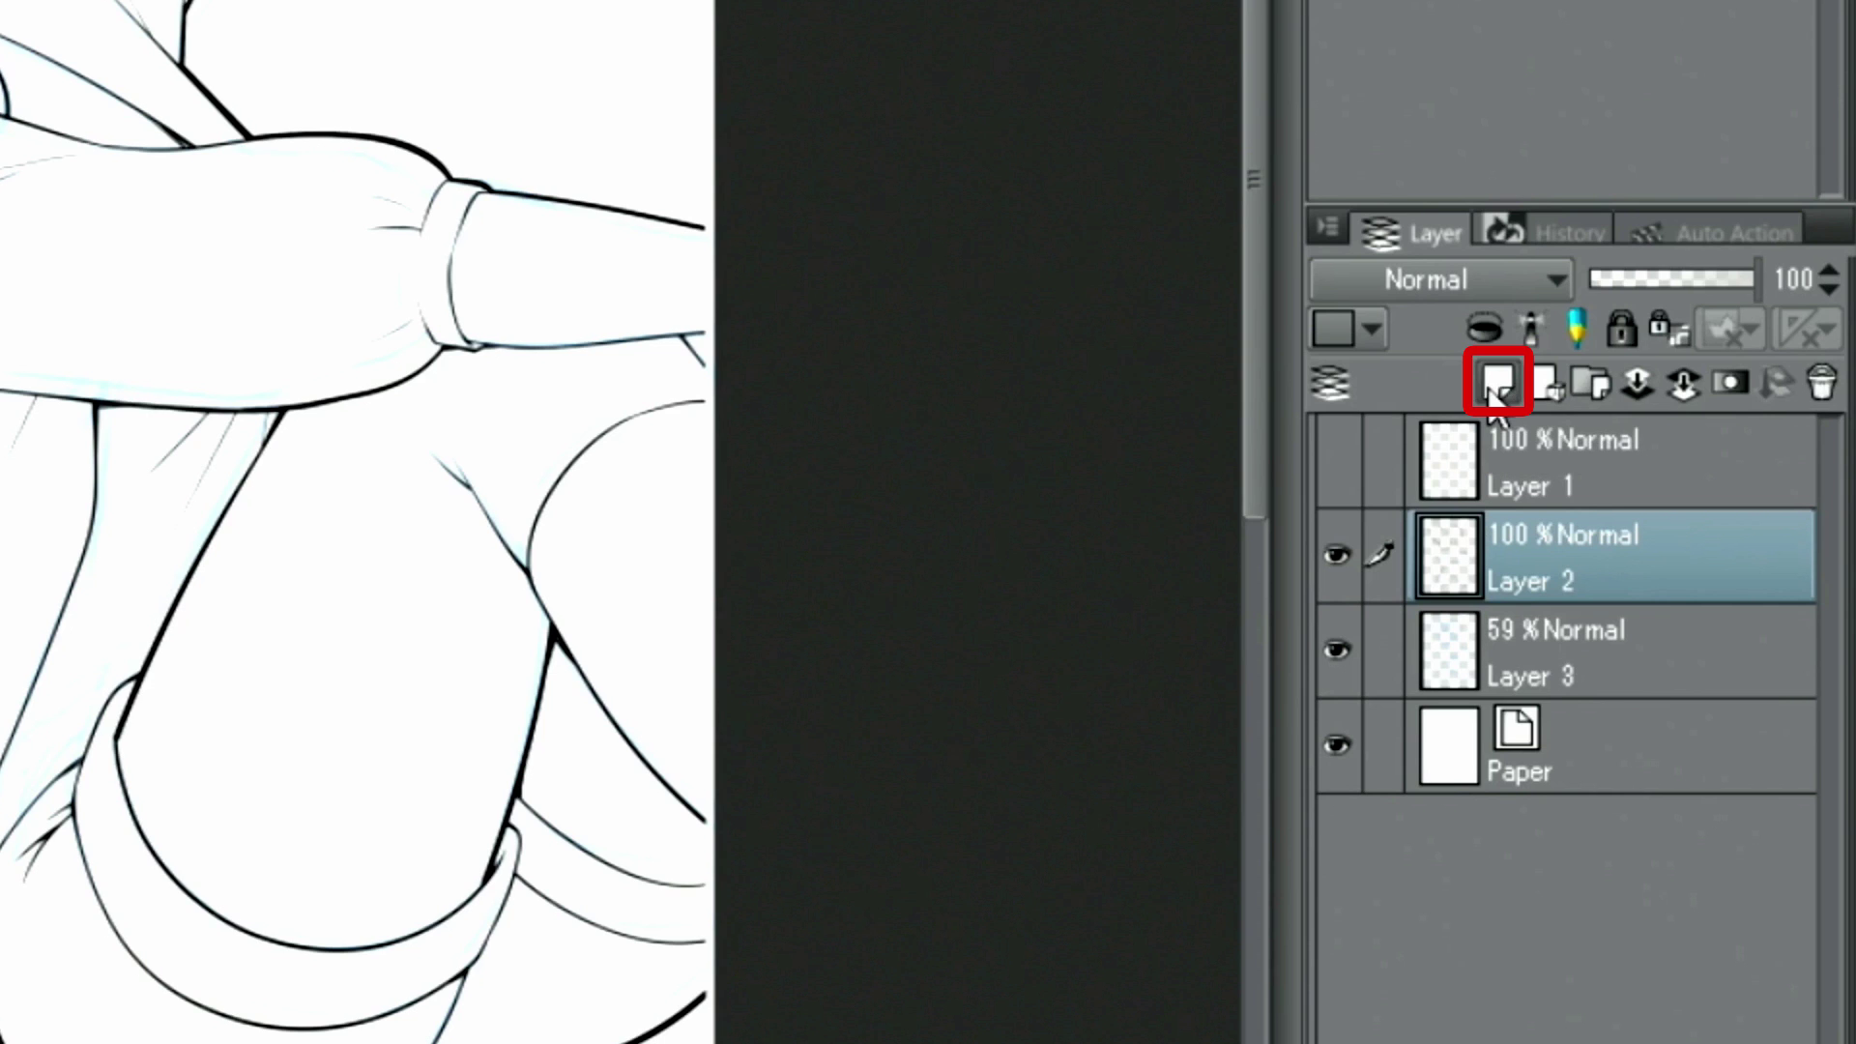
- Add a new raster layer above Layer 2 and set the G-pen to brush size 6 and stabilization 9
click(1496, 385)
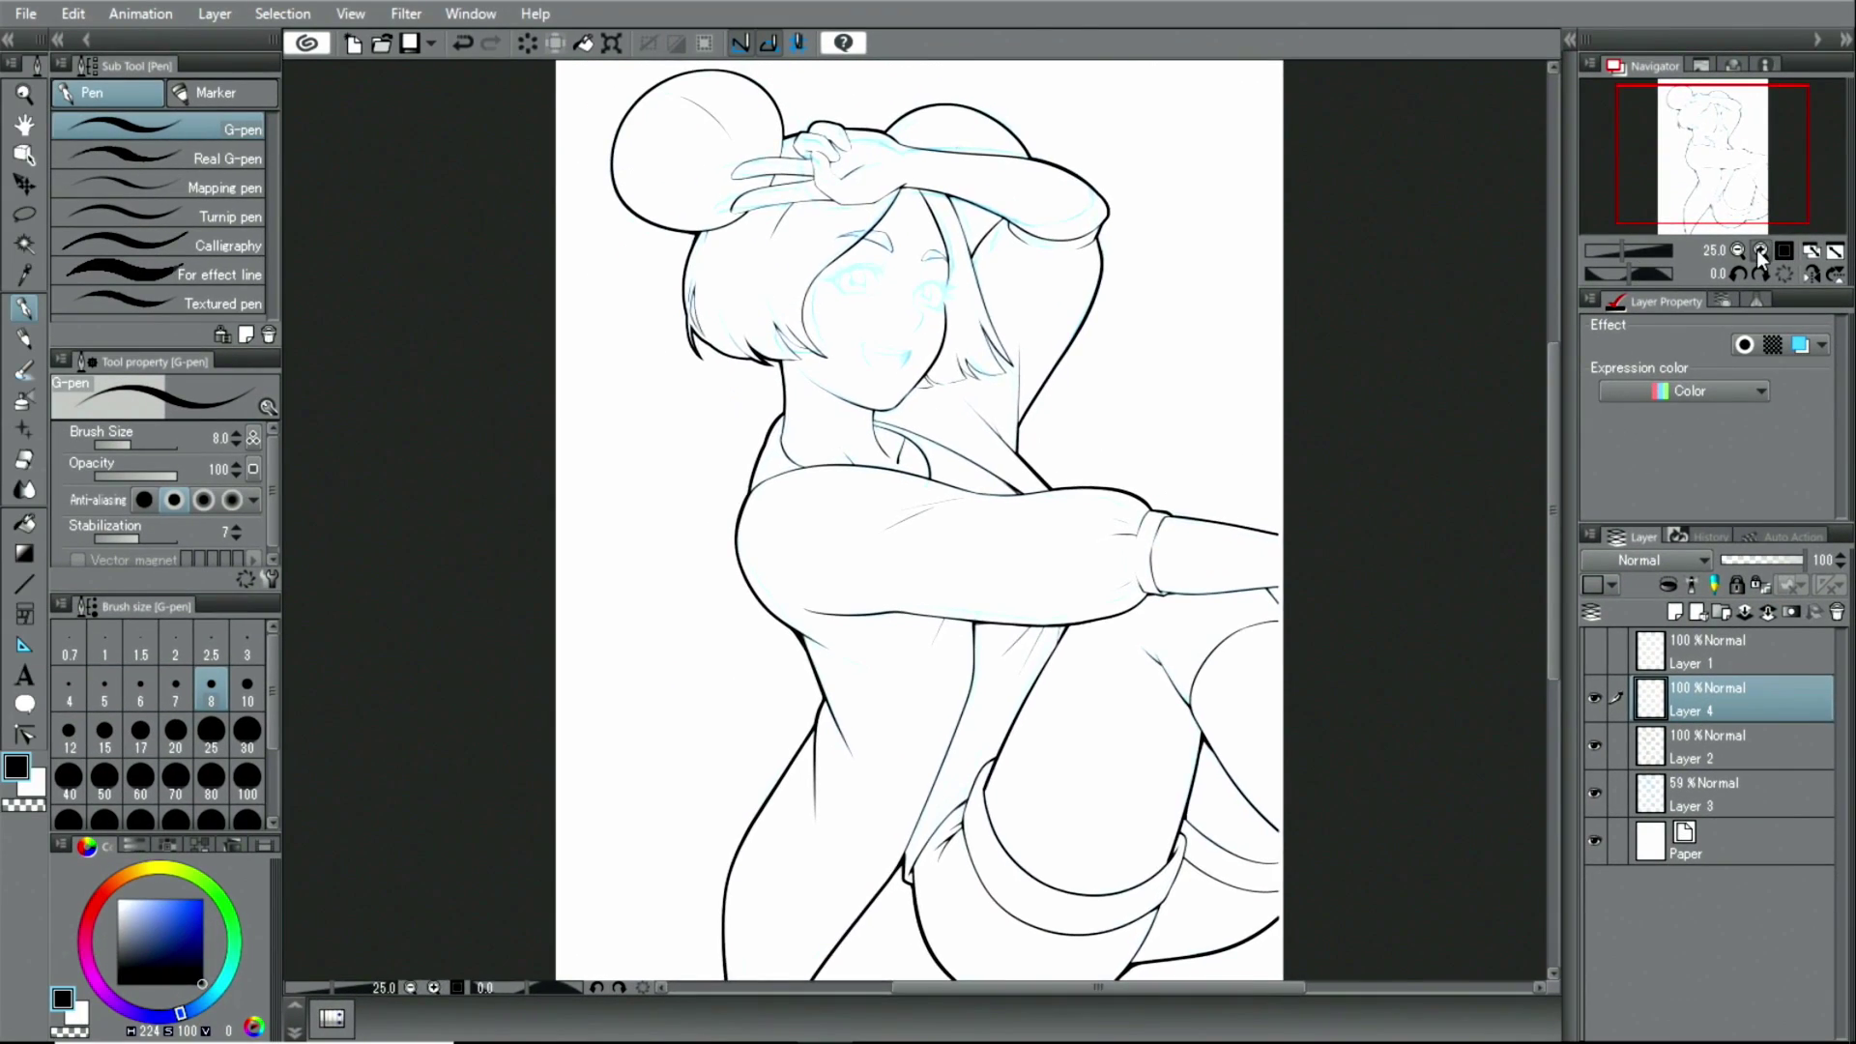
click(1758, 250)
click(1759, 250)
drag(1711, 162, 1686, 138)
click(1760, 250)
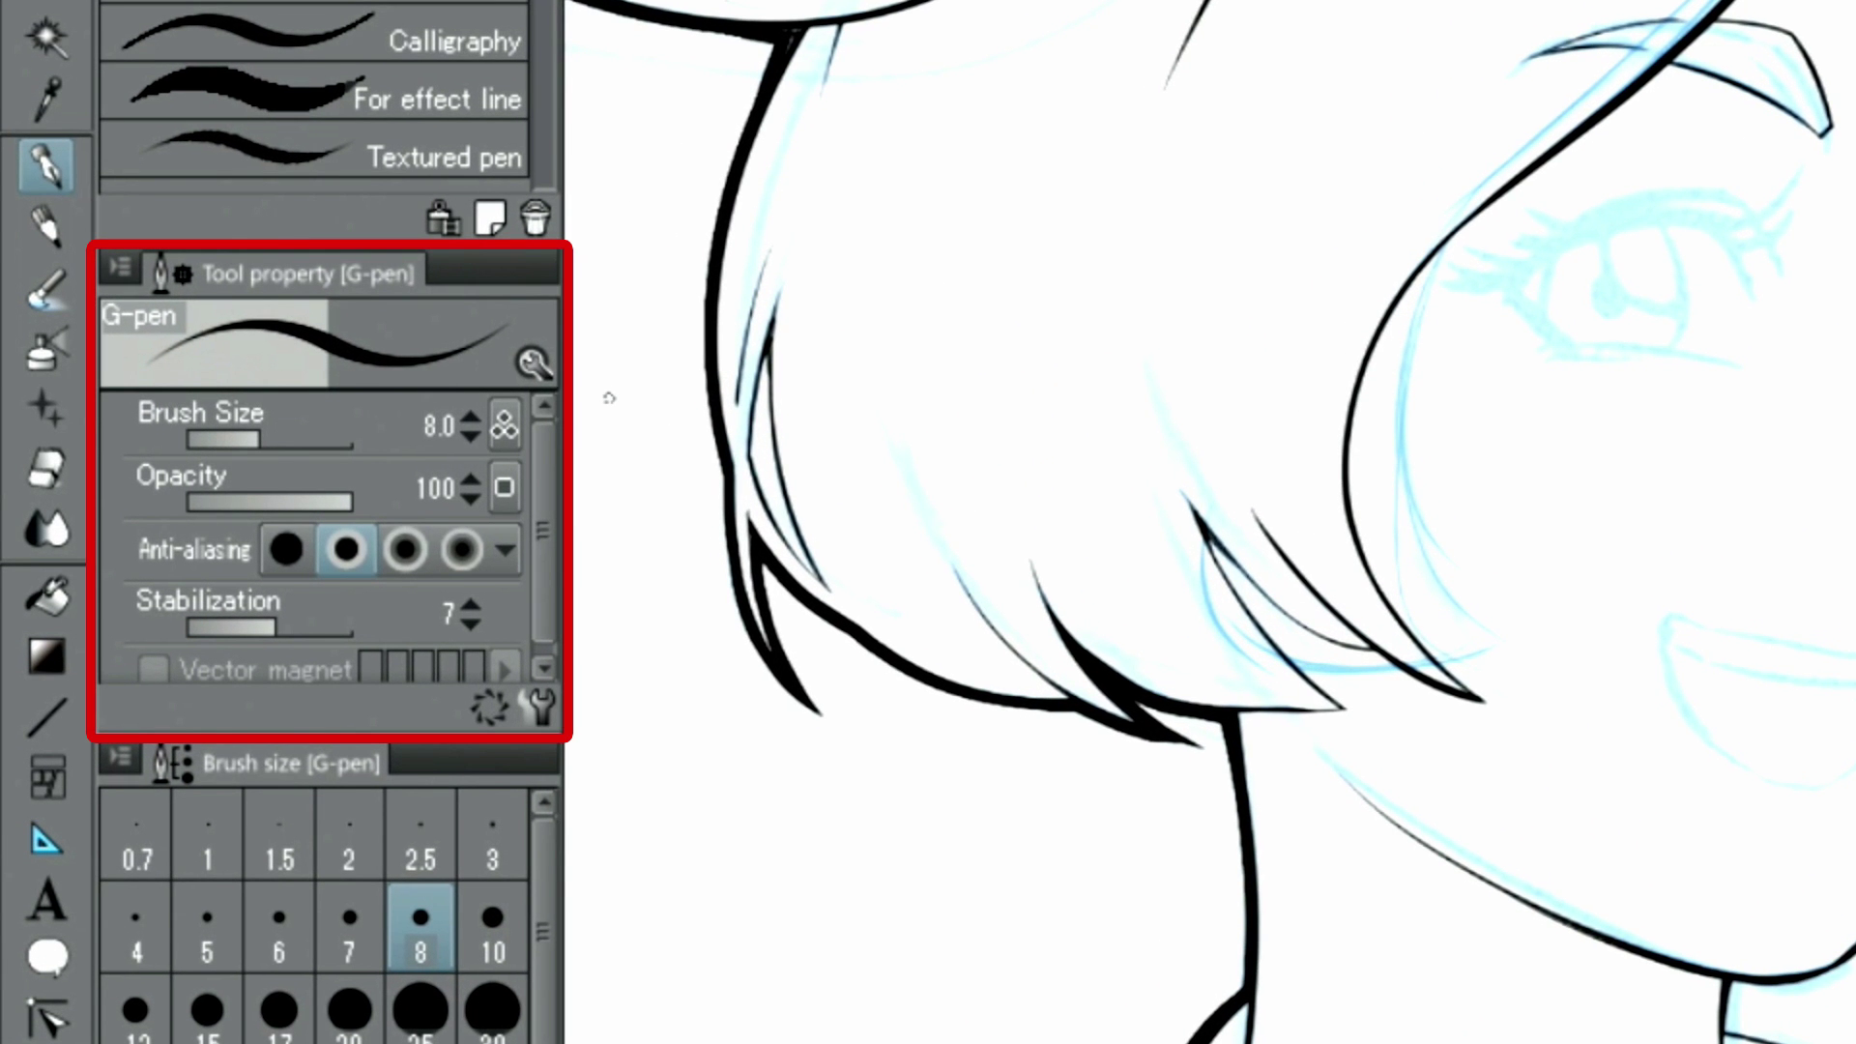
click(472, 435)
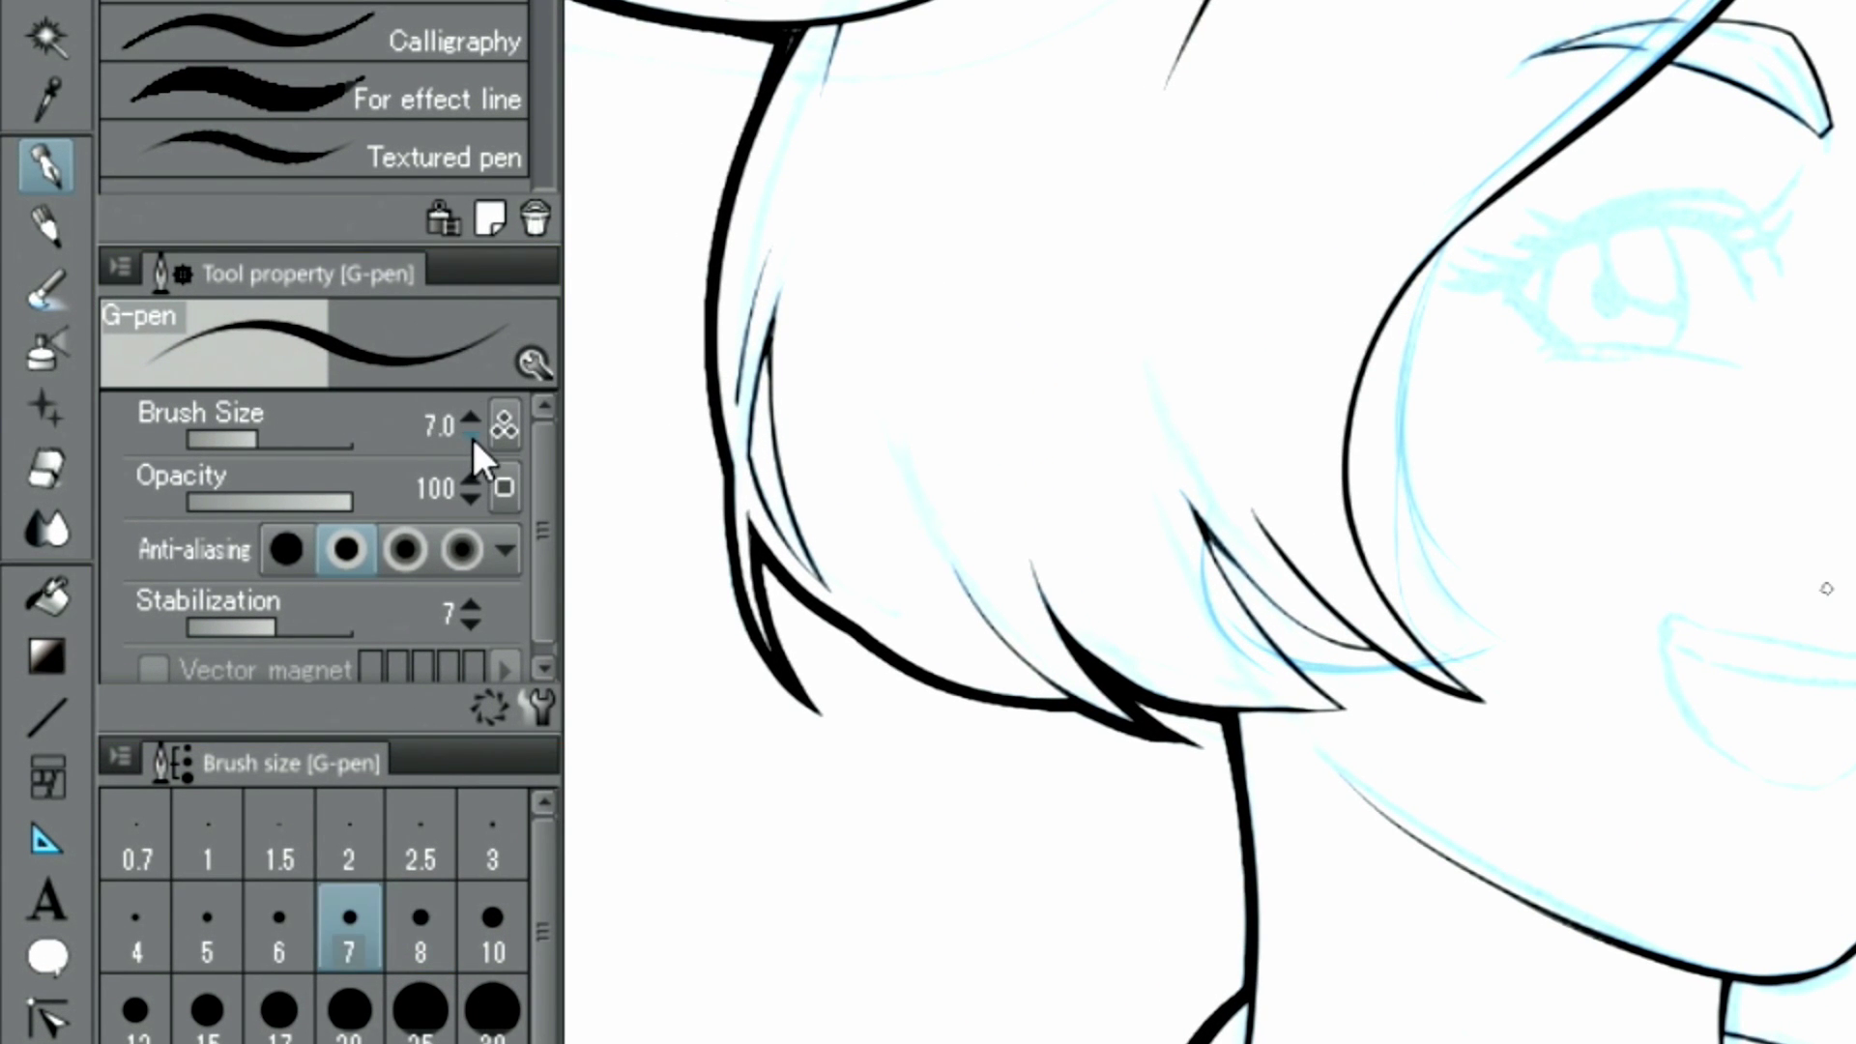
click(473, 439)
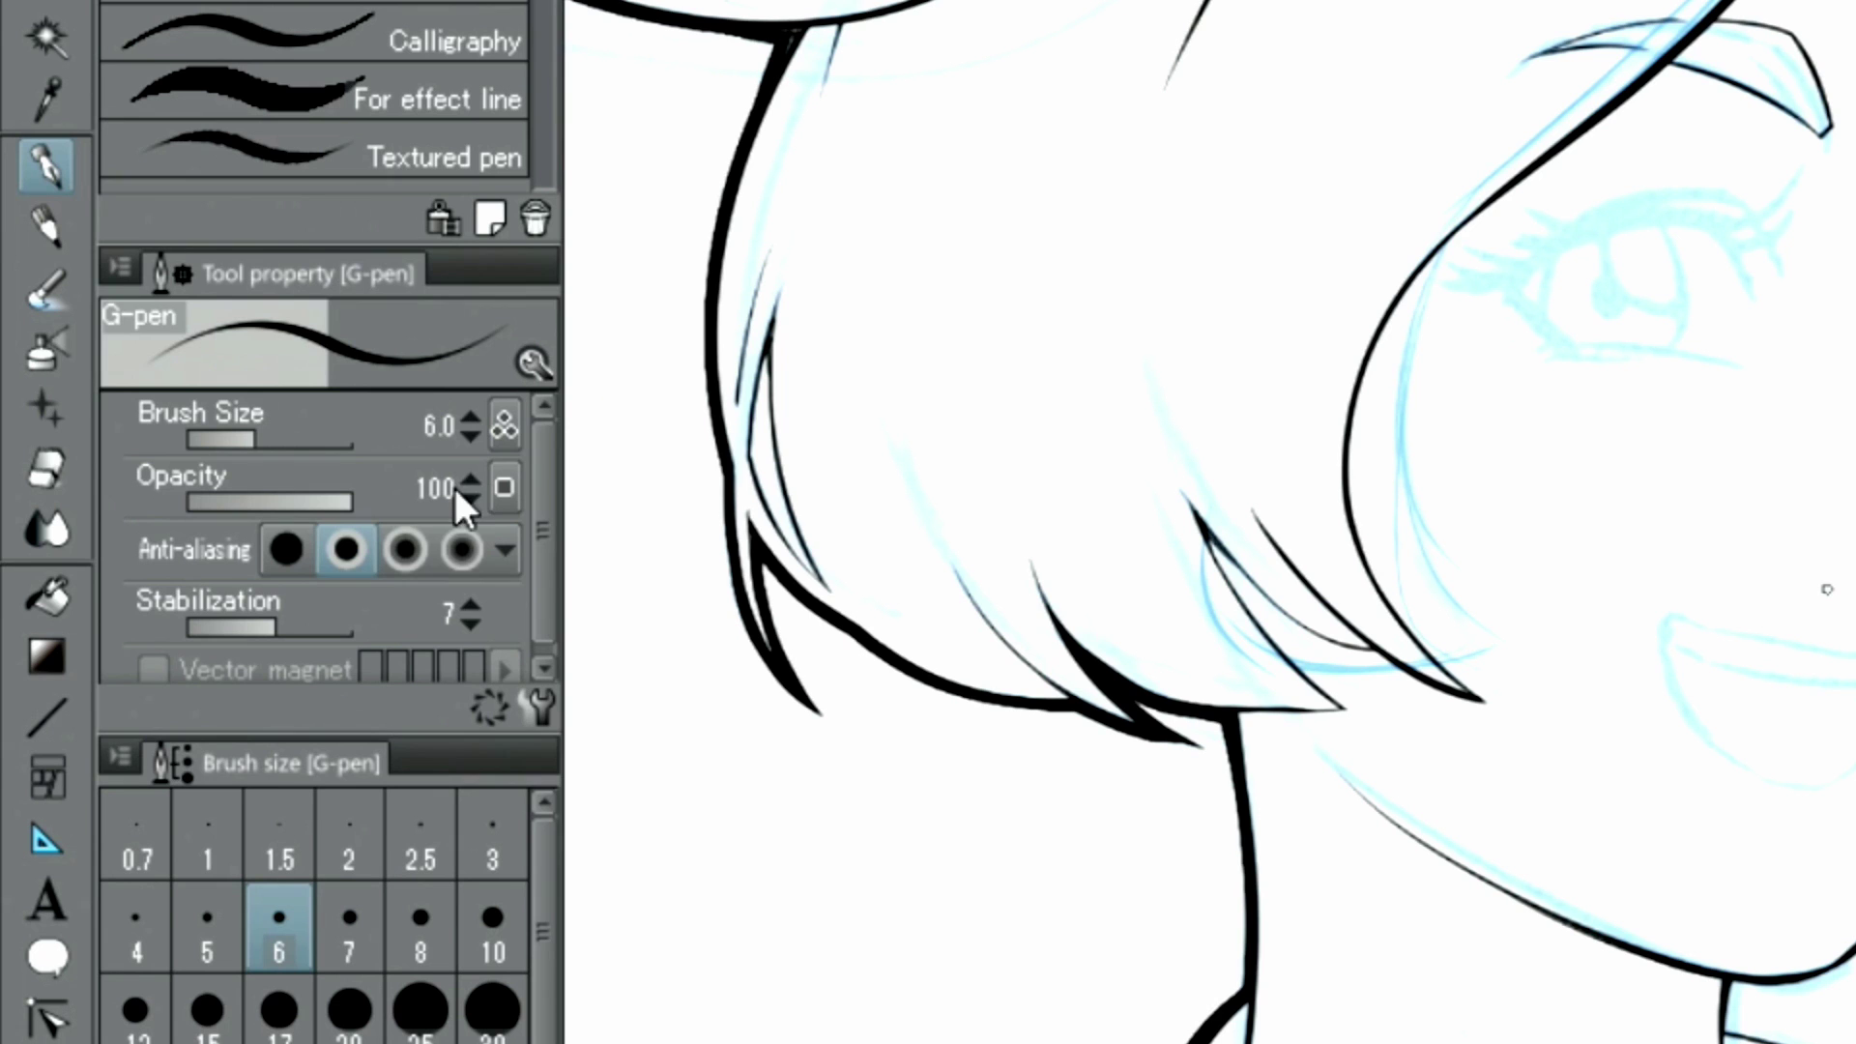
click(470, 606)
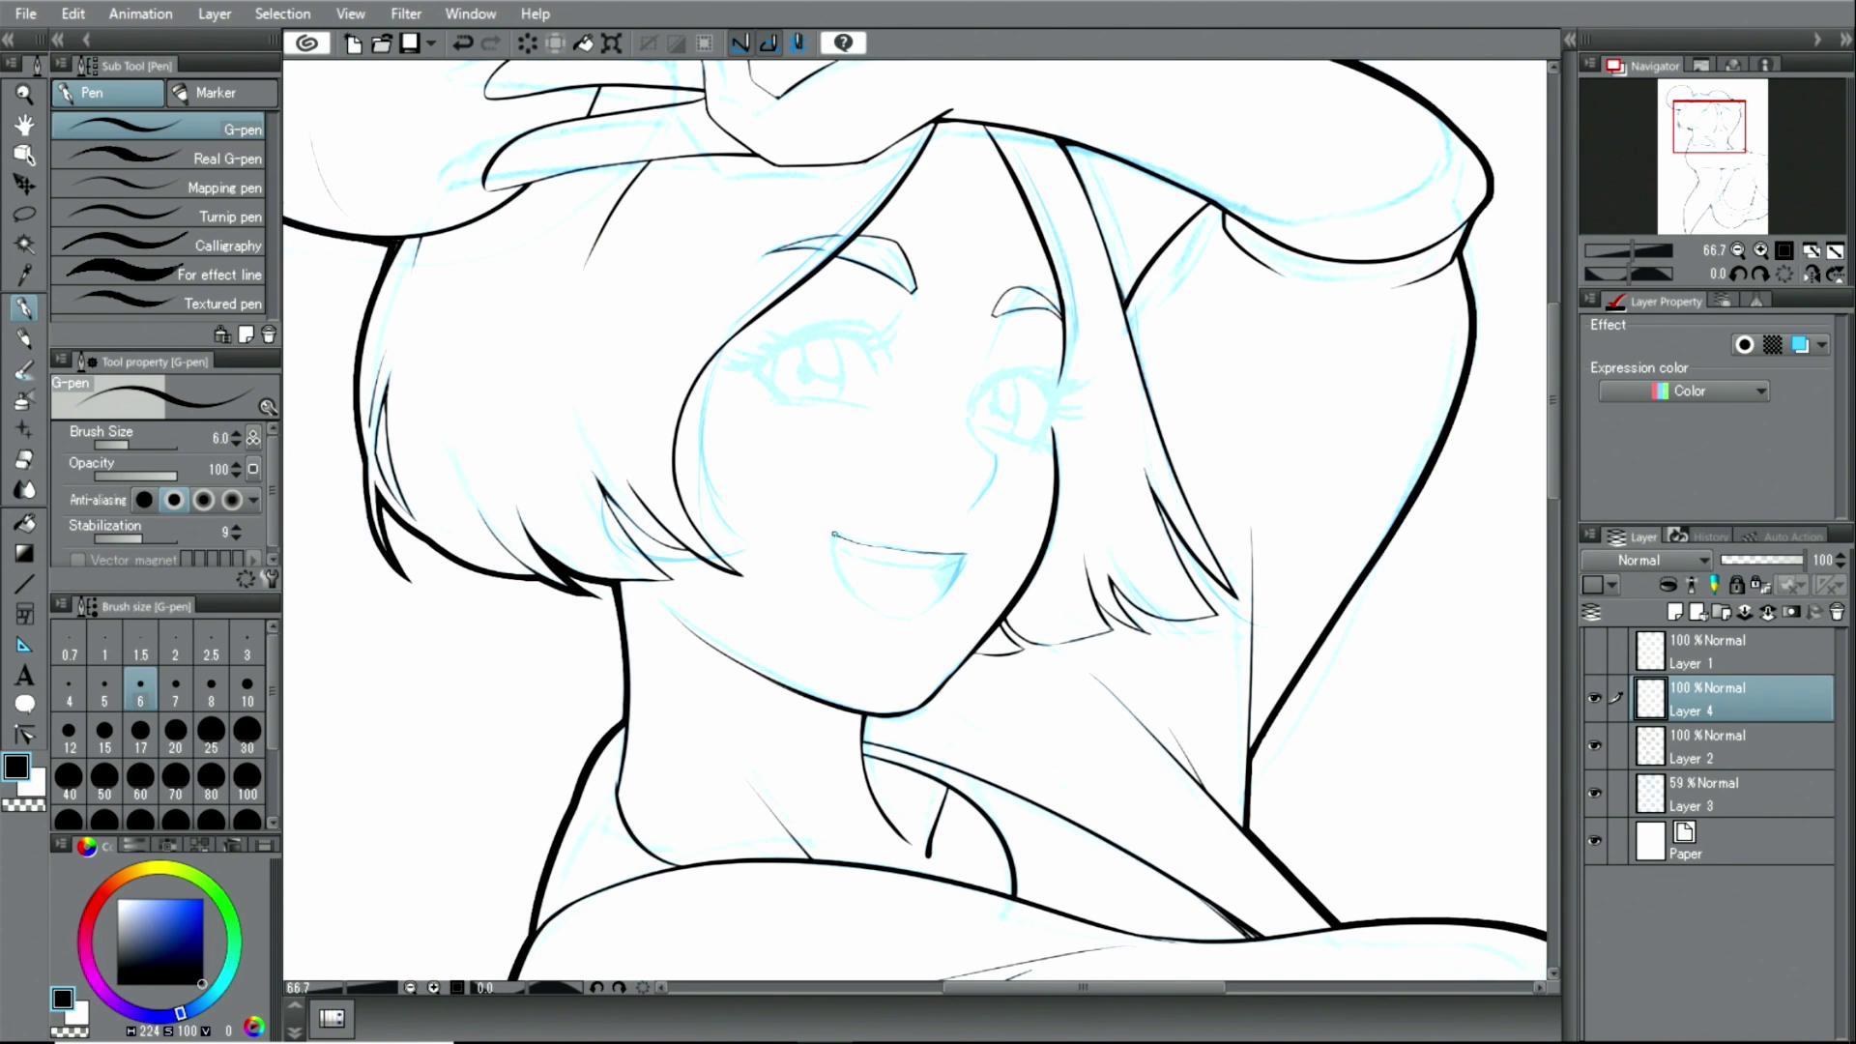
- Ink the outline of the smiling mouth and the lower edge of the teeth on the new layer
click(1736, 274)
click(1737, 273)
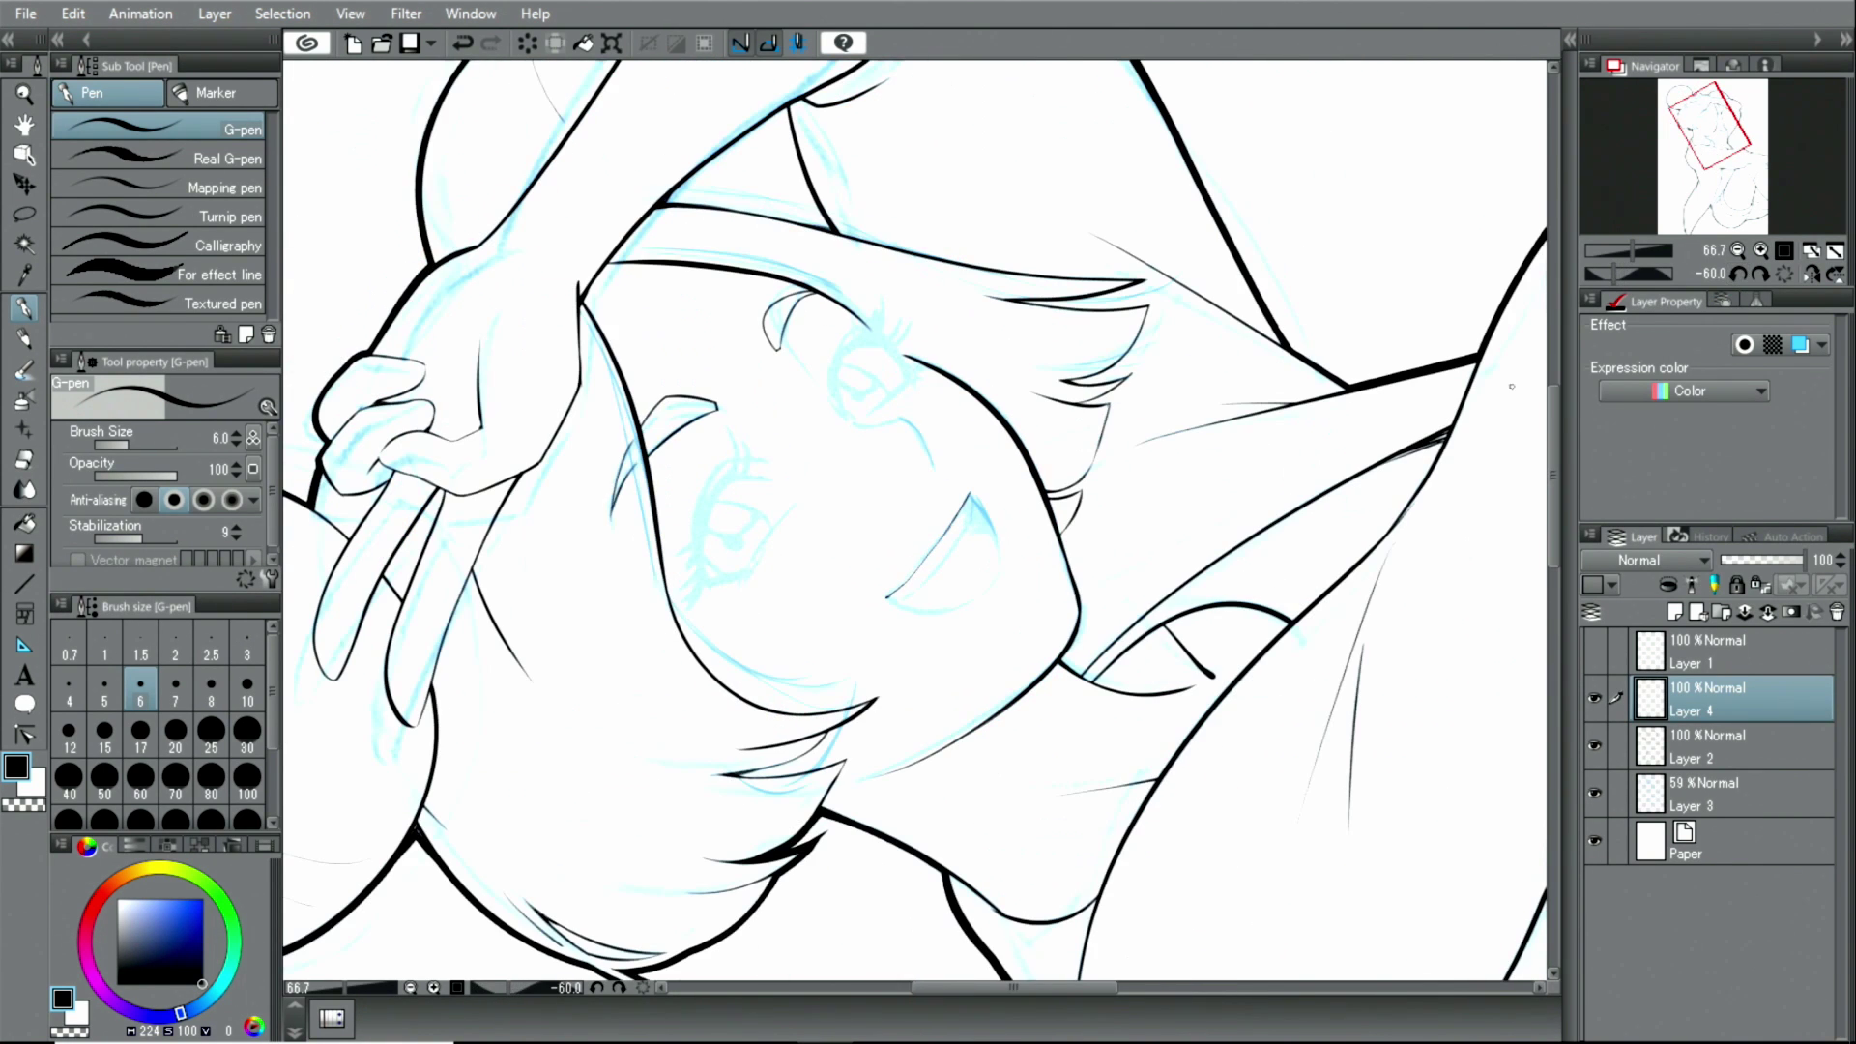
click(1737, 274)
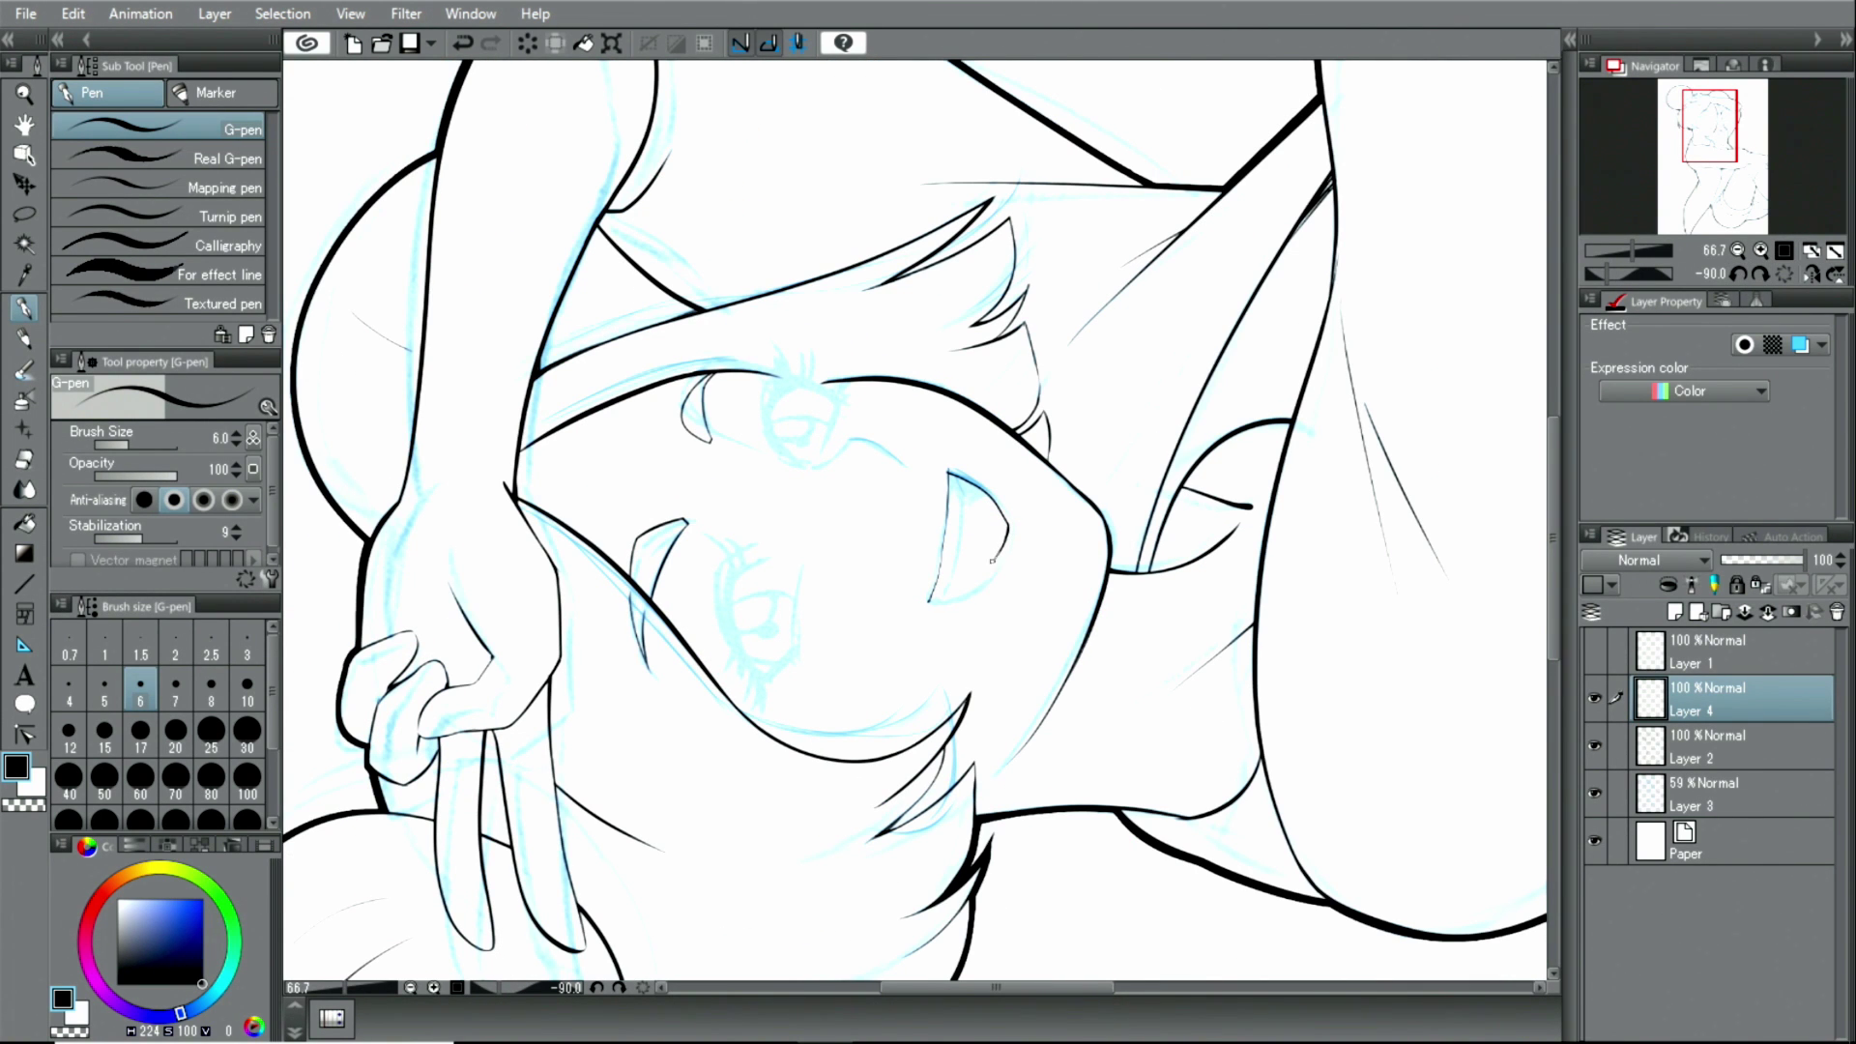
click(1759, 274)
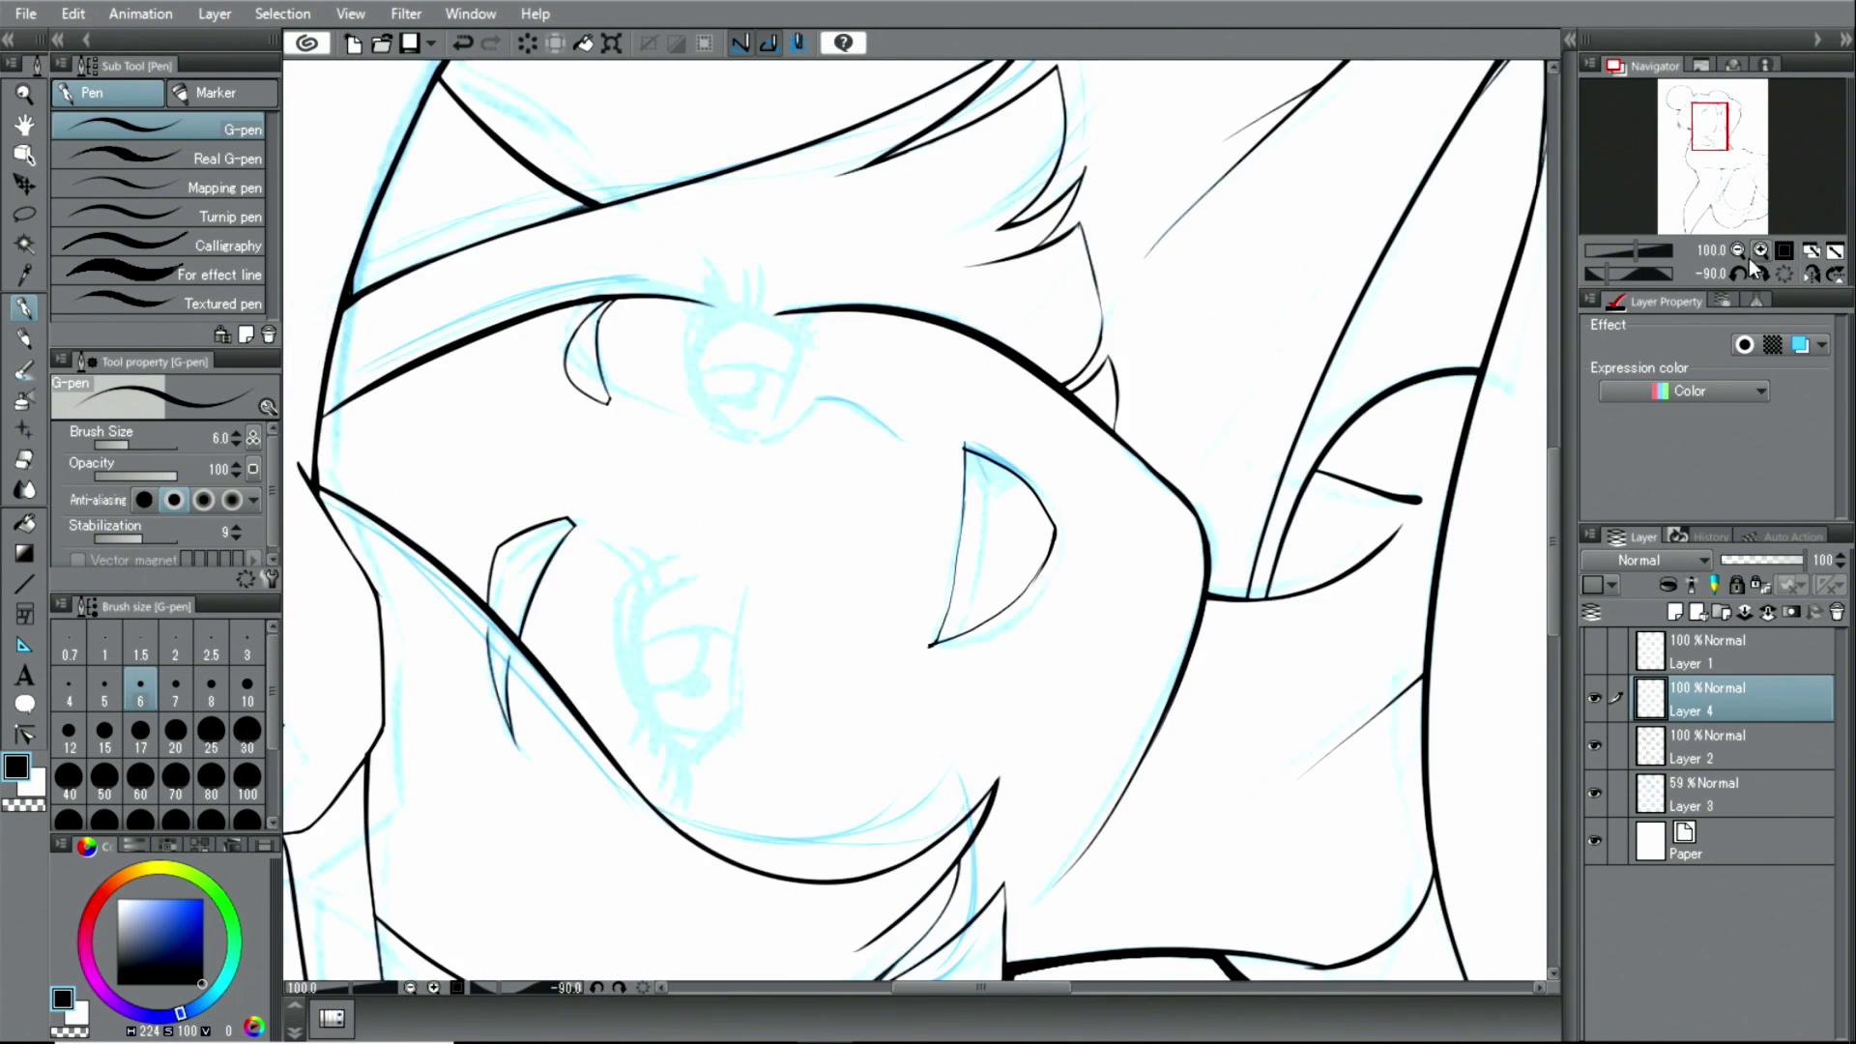
click(1759, 273)
click(1759, 273)
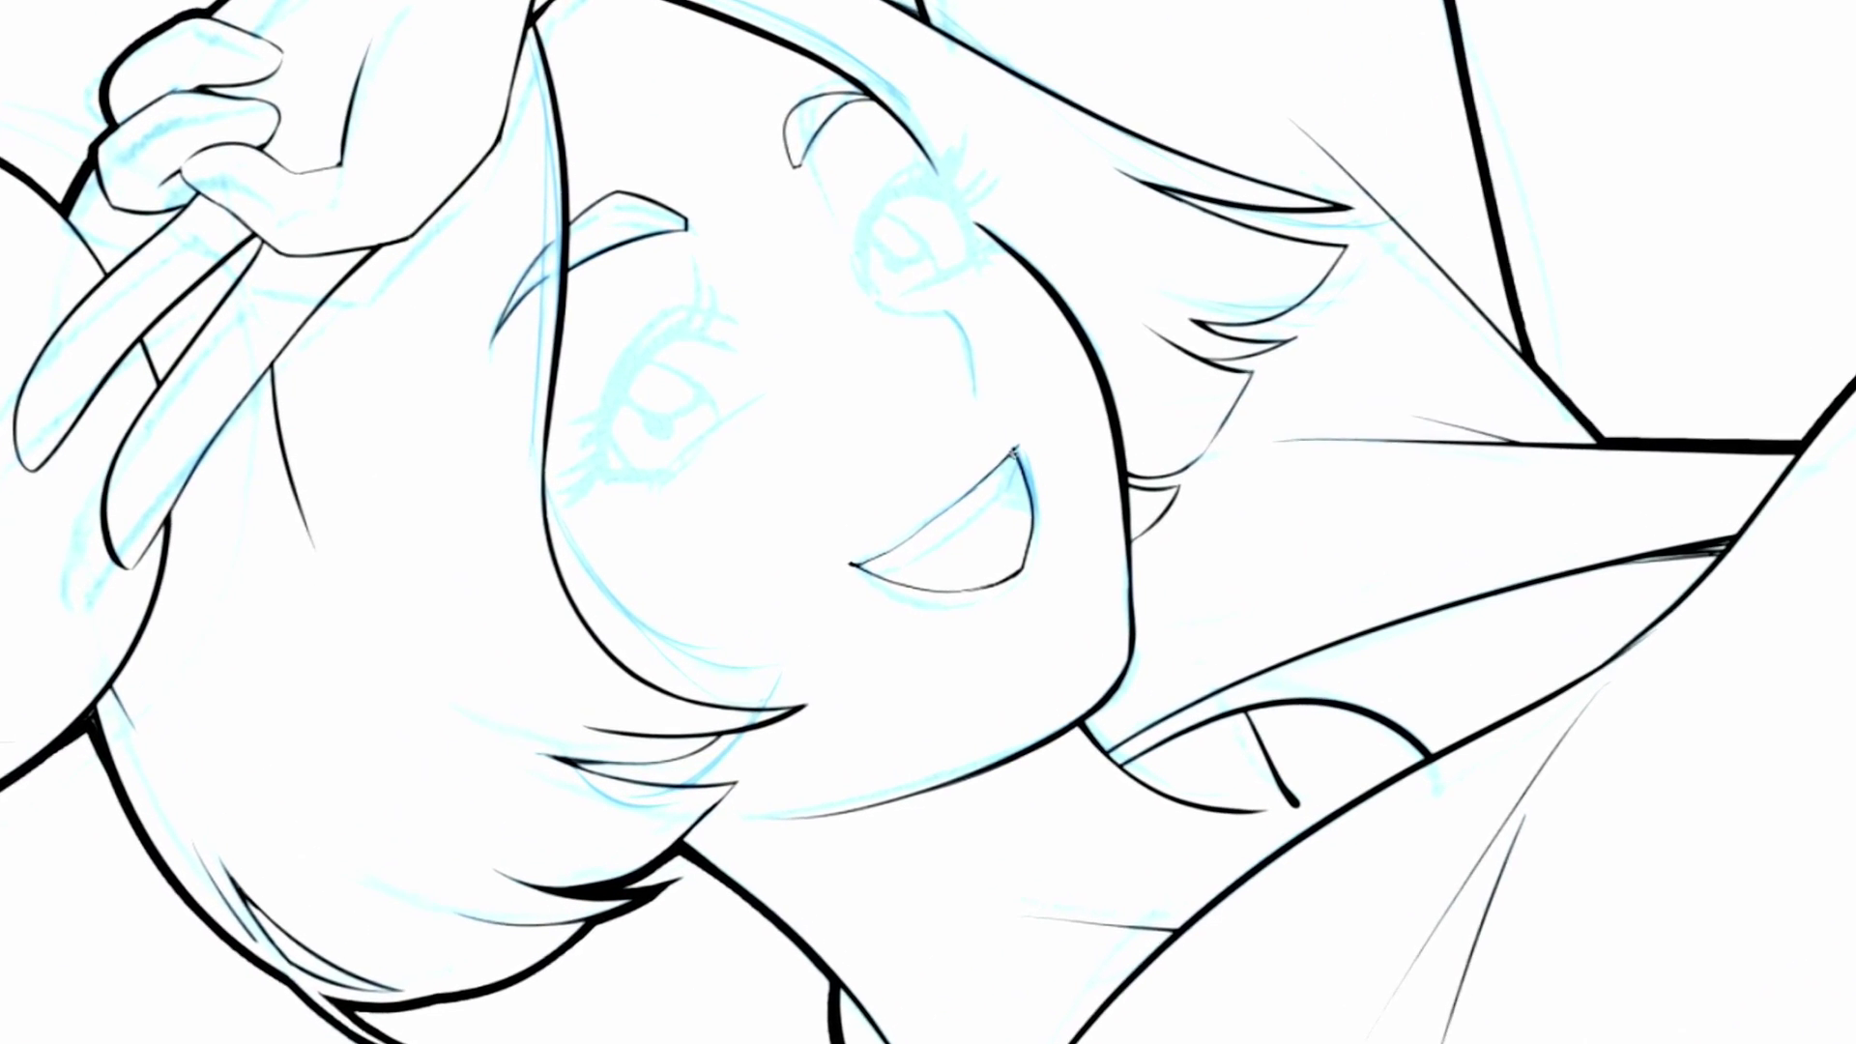
drag(1052, 429, 874, 555)
mouse_move(1051, 446)
mouse_down()
mouse_move(1060, 404)
mouse_move(1039, 450)
mouse_up()
- Fill the mouth corner beneath the teeth with black and clean up its pointed tip
key(asciicircum)
key(asciicircum)
key(asciicircum)
key(asciicircum)
key(asciicircum)
mouse_move(949, 520)
mouse_down()
mouse_move(880, 582)
mouse_move(947, 519)
mouse_move(1010, 514)
mouse_move(936, 547)
mouse_up()
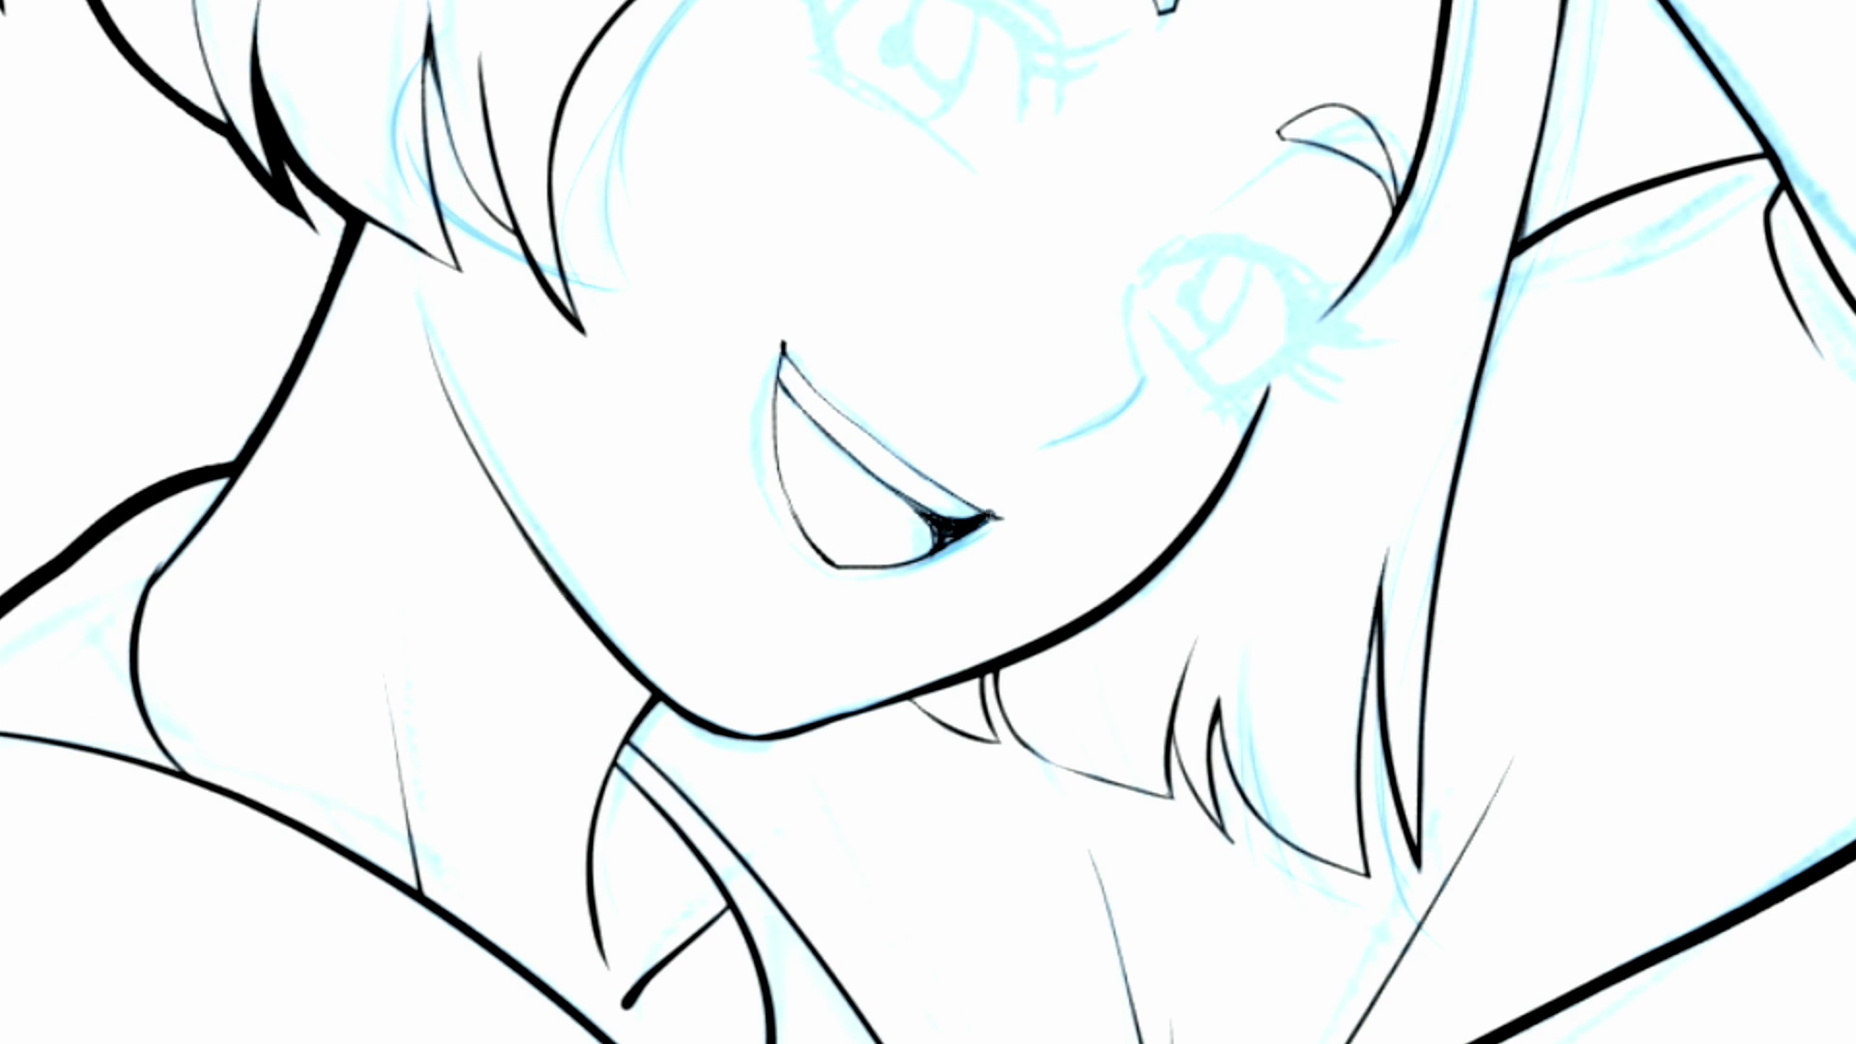
drag(986, 524, 929, 557)
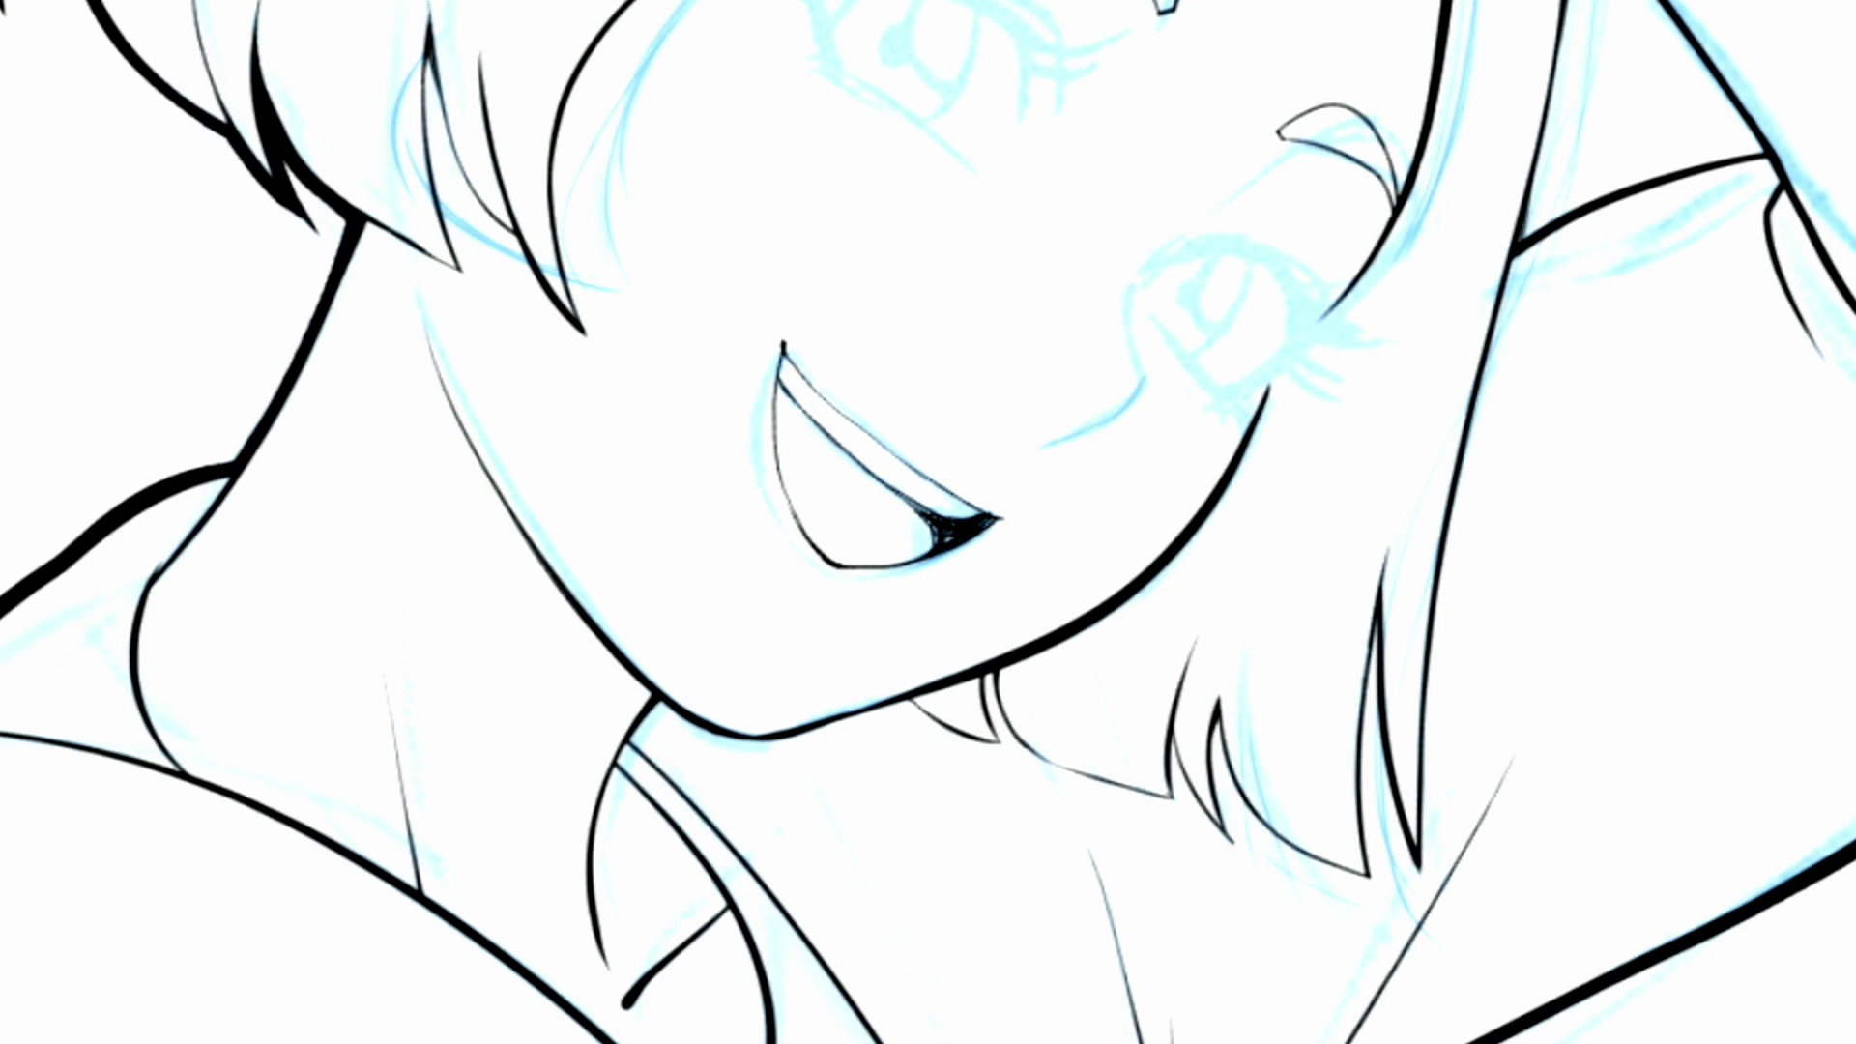